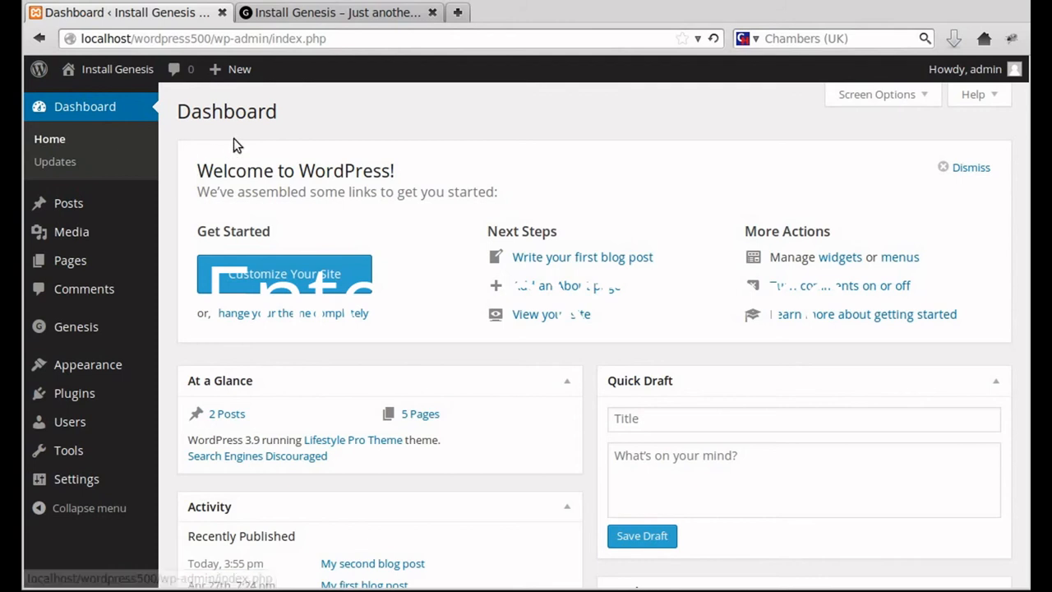
Look at the site's current front page and at the list of all its pages in the admin area
{"action": "left_click", "coordinate": [247, 14]}
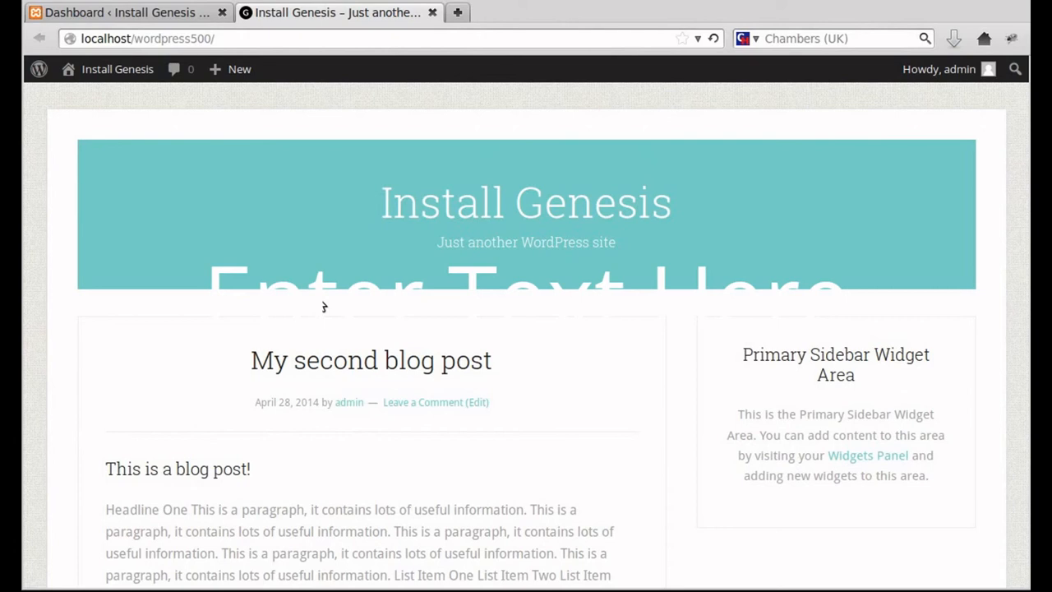
{"action": "left_click", "coordinate": [136, 17]}
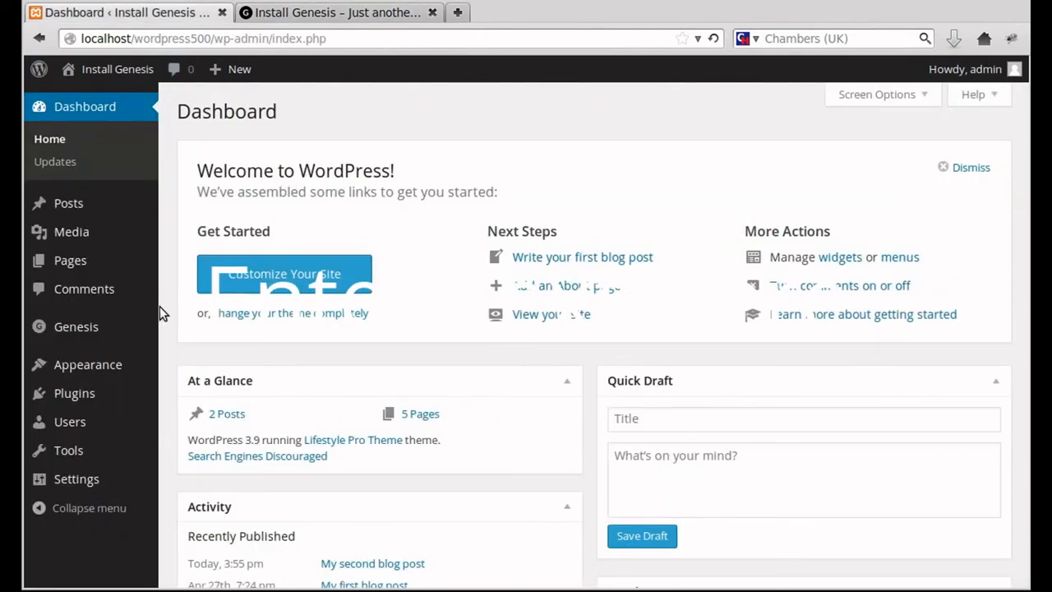
{"action": "mouse_move", "coordinate": [97, 268]}
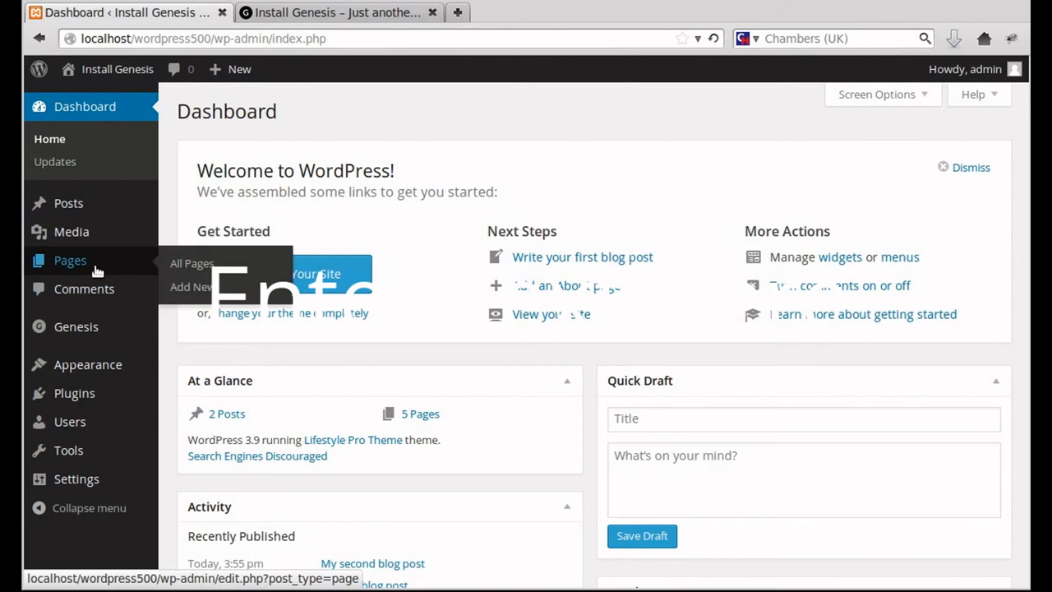
{"action": "left_click", "coordinate": [185, 269]}
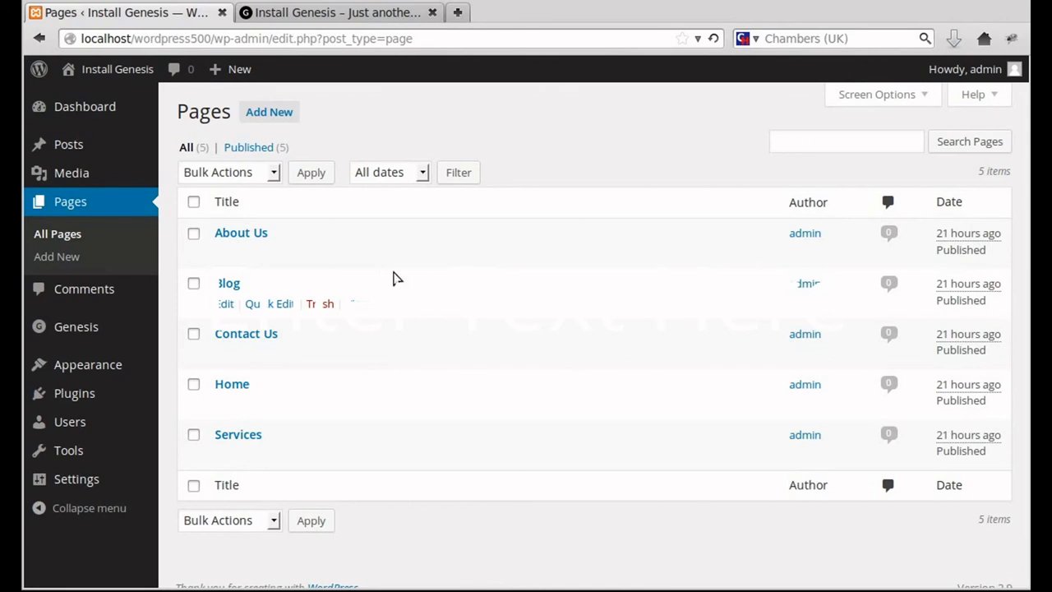
Create a new navigation menu named "Menu below header"
{"action": "mouse_move", "coordinate": [139, 372]}
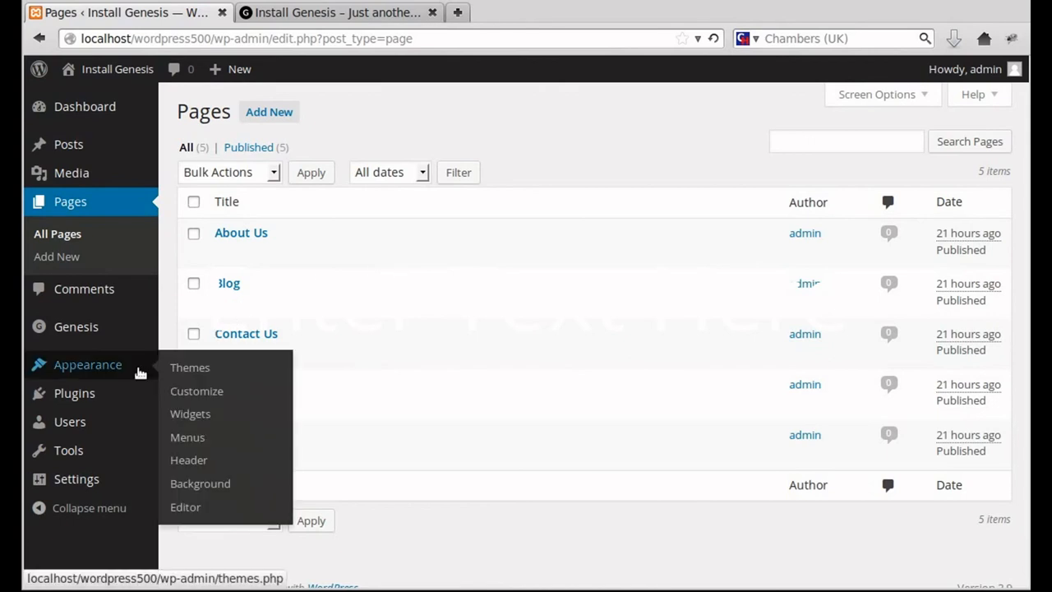
{"action": "left_click", "coordinate": [188, 440]}
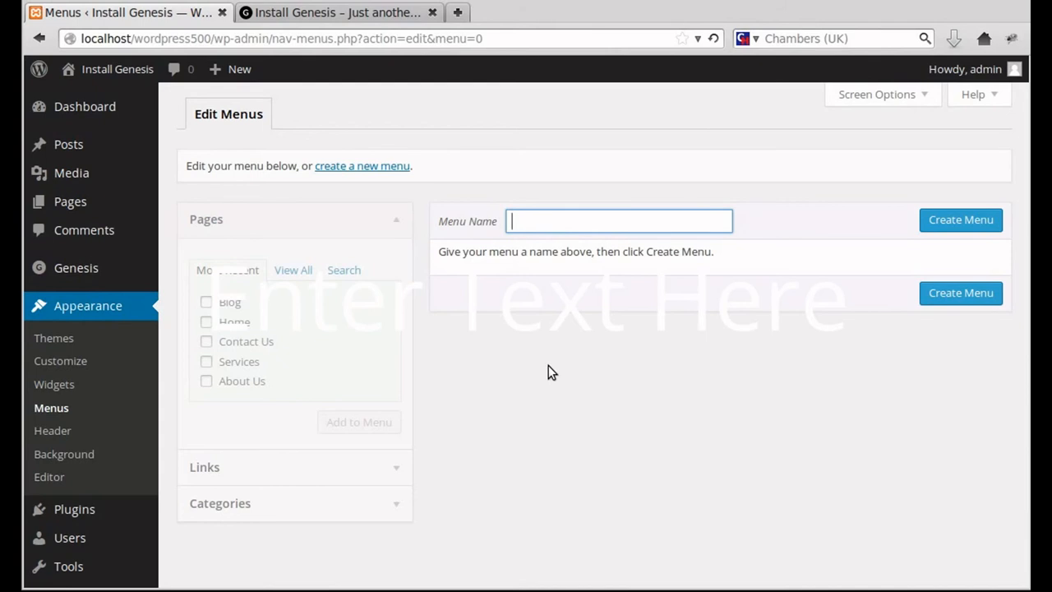
{"action": "type", "text": "Menu "}
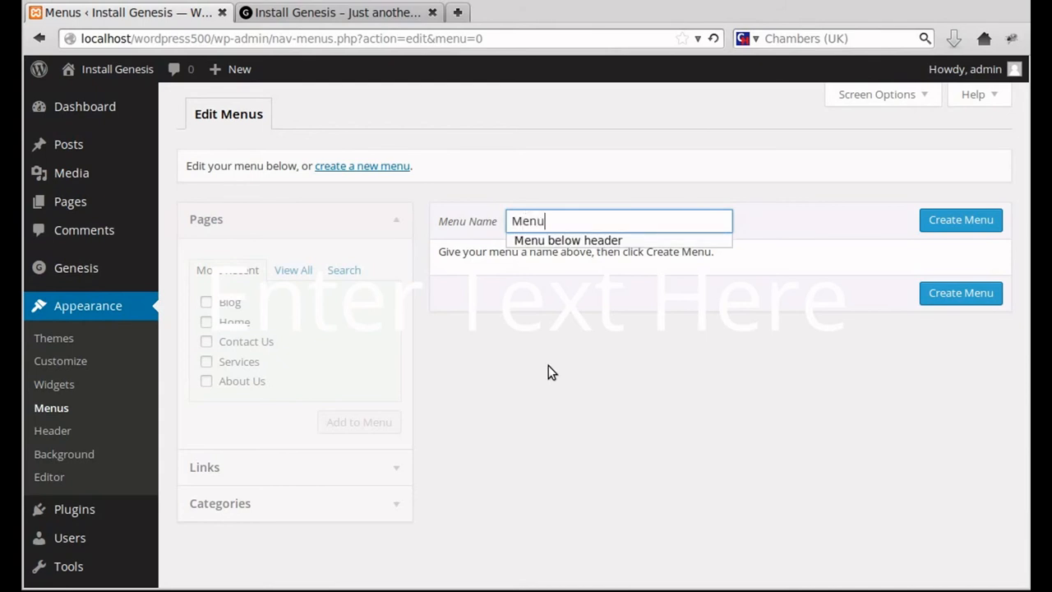
{"action": "type", "text": "below header"}
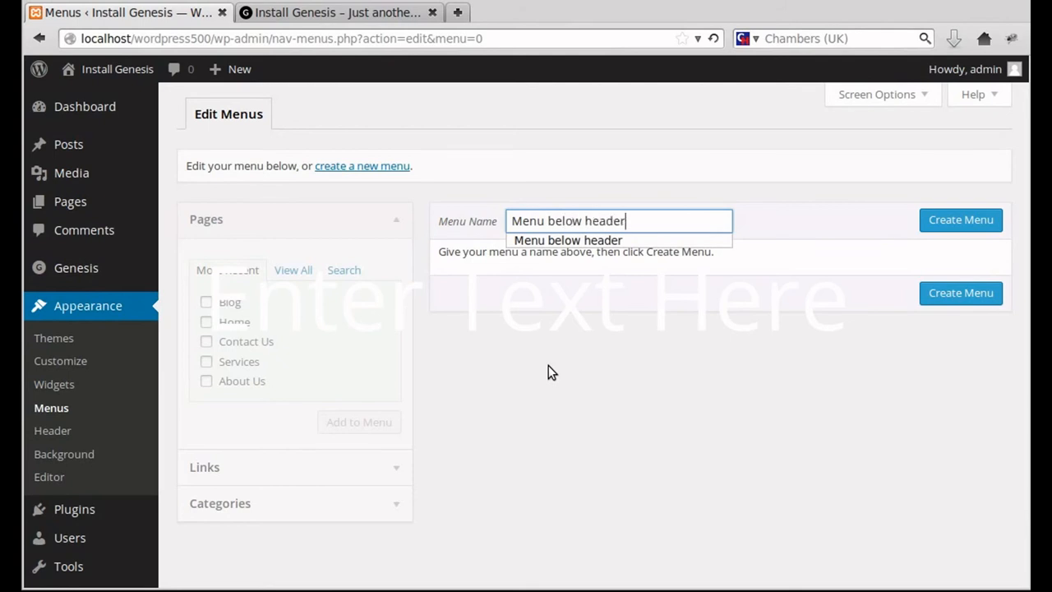
{"action": "left_click", "coordinate": [534, 240]}
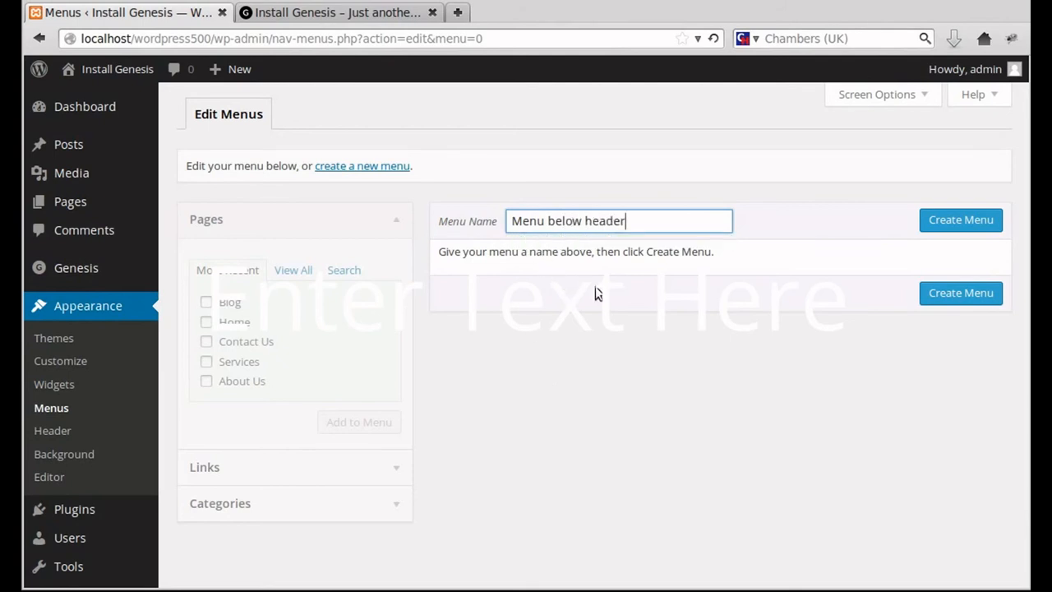
{"action": "left_click", "coordinate": [927, 221]}
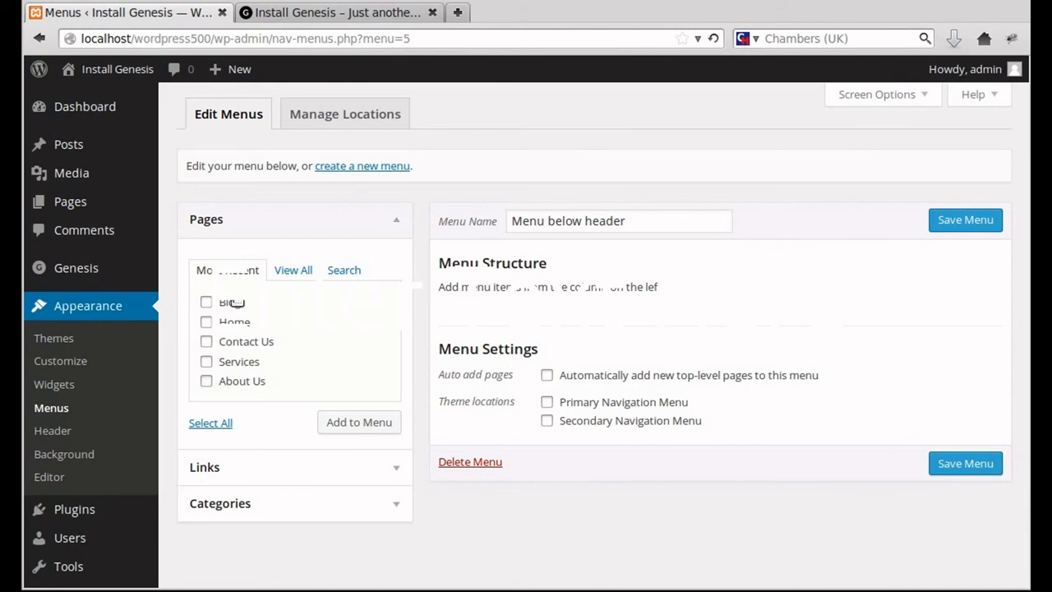
Add all the pages to the menu and order them Home, Services, About Us, Contact Us, Blog
{"action": "left_click", "coordinate": [220, 424]}
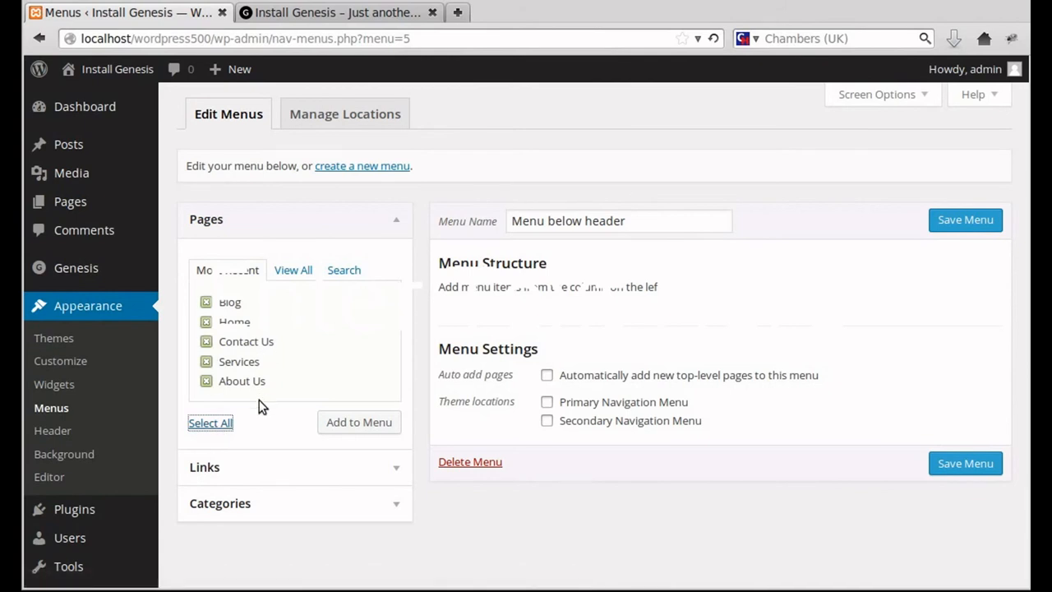
{"action": "left_click", "coordinate": [334, 428]}
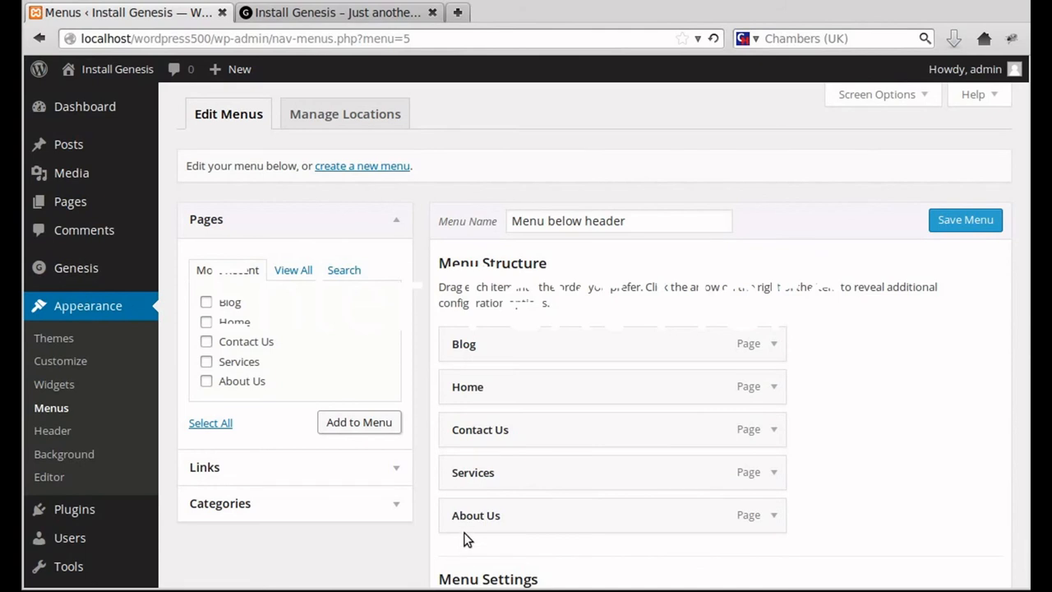
{"action": "left_click_drag", "start_coordinate": [460, 386], "coordinate": [453, 334]}
{"action": "left_click_drag", "start_coordinate": [460, 386], "coordinate": [463, 522]}
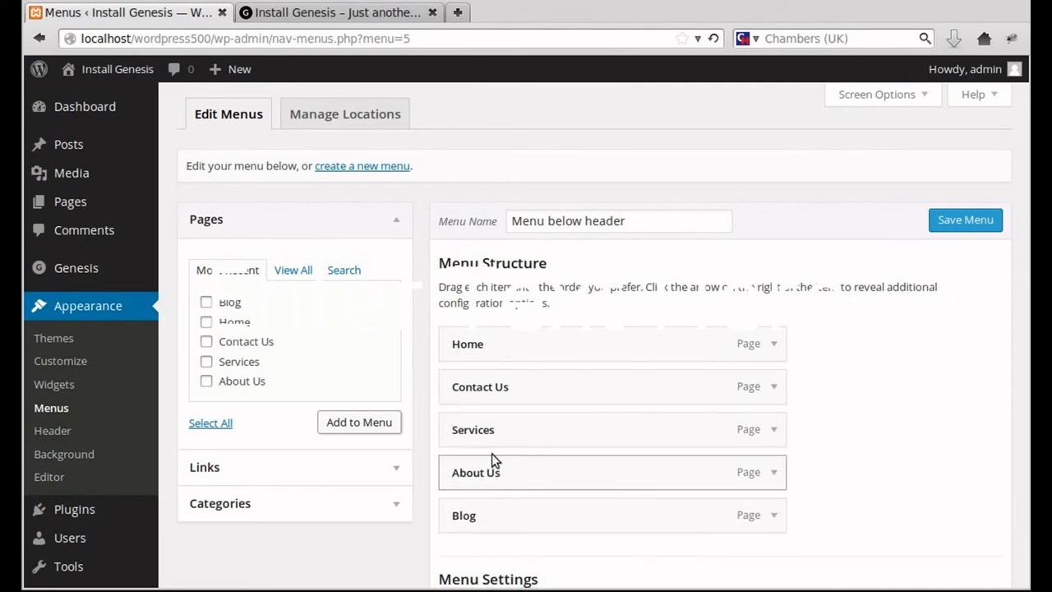
{"action": "left_click_drag", "start_coordinate": [470, 429], "coordinate": [477, 387]}
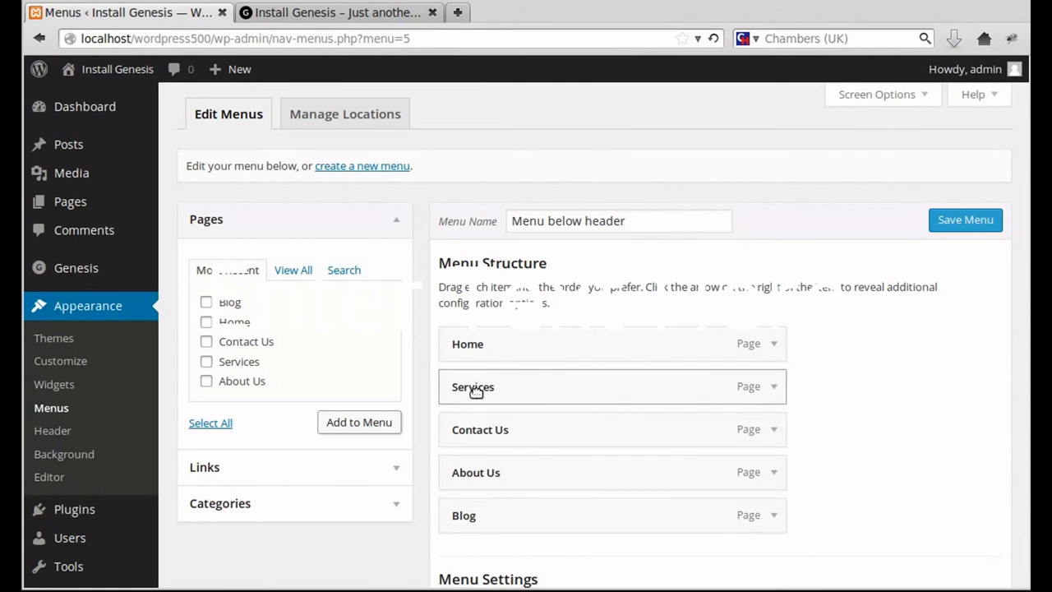
{"action": "left_click_drag", "start_coordinate": [478, 474], "coordinate": [476, 430]}
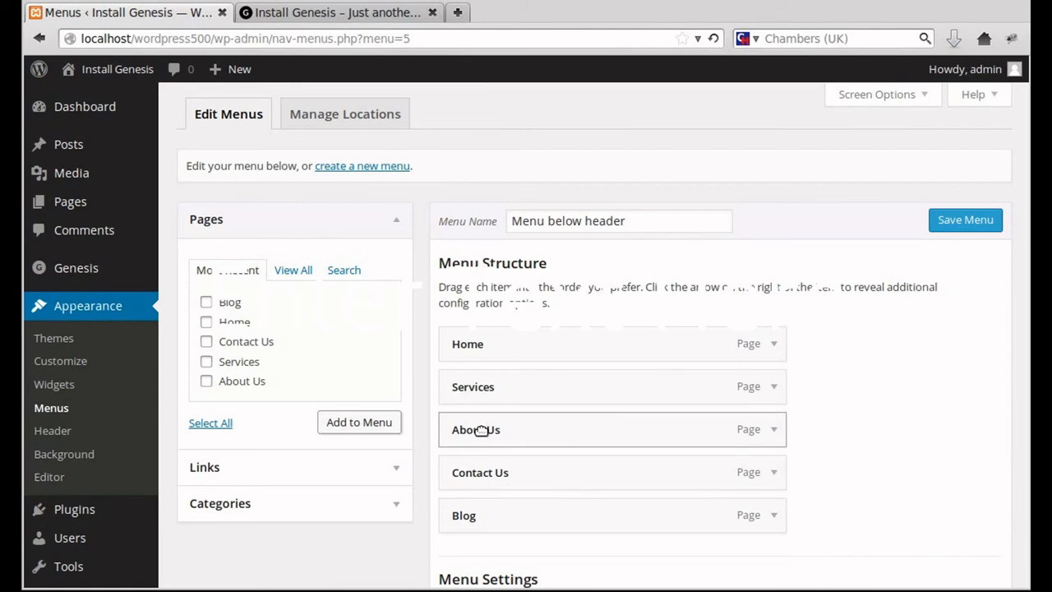
Try About Us as a sub item of Services and return it to the top level
{"action": "left_click_drag", "start_coordinate": [481, 430], "coordinate": [526, 430]}
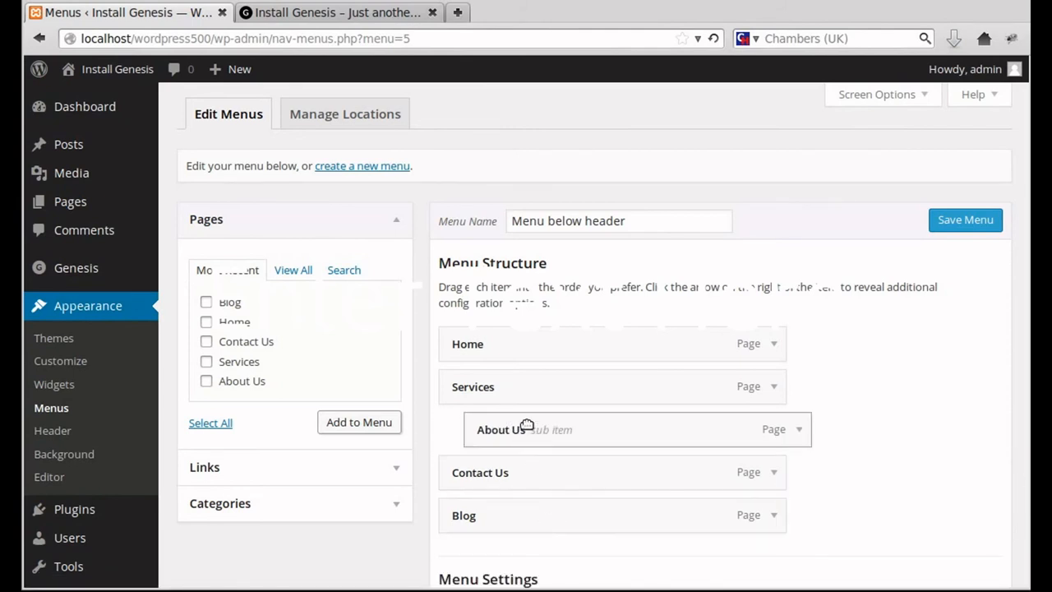
{"action": "left_click_drag", "start_coordinate": [527, 430], "coordinate": [481, 432]}
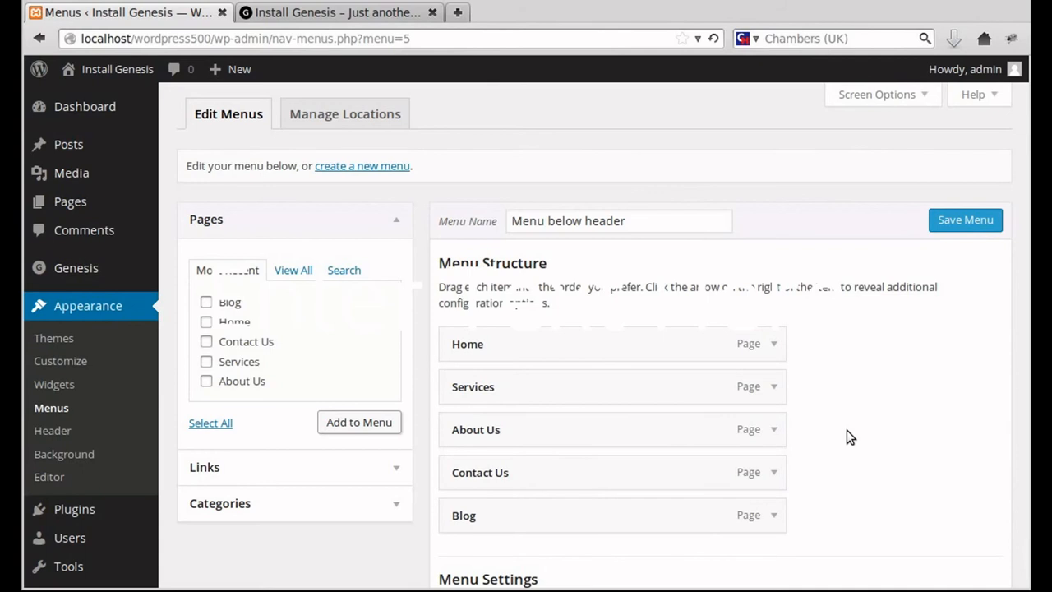
Save the menu and assign Menu below header to both the Primary and Secondary Navigation Menu locations, saving the location changes
{"action": "left_click", "coordinate": [939, 222]}
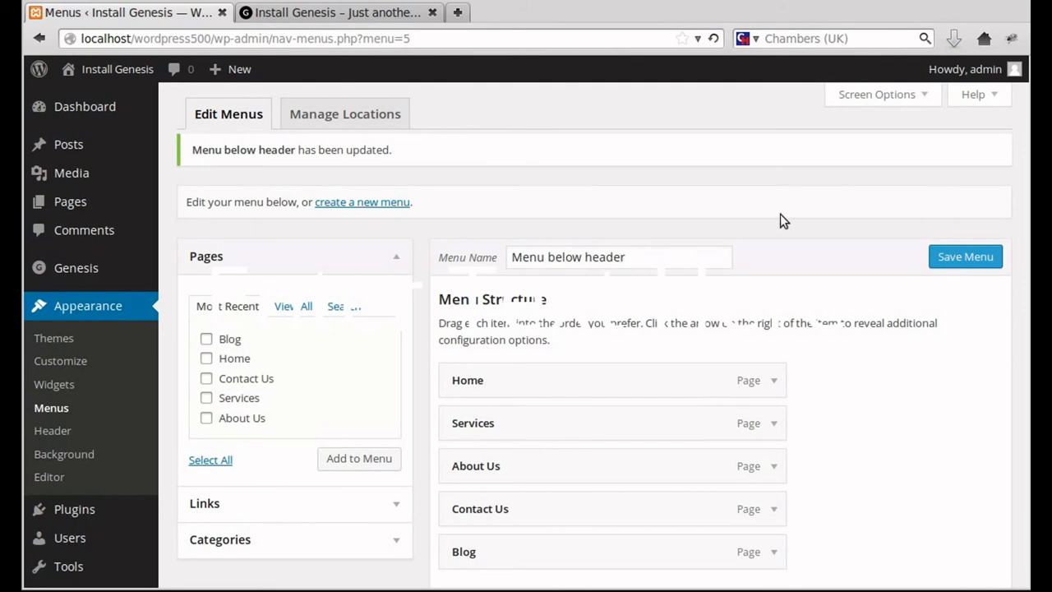
{"action": "left_click", "coordinate": [305, 118]}
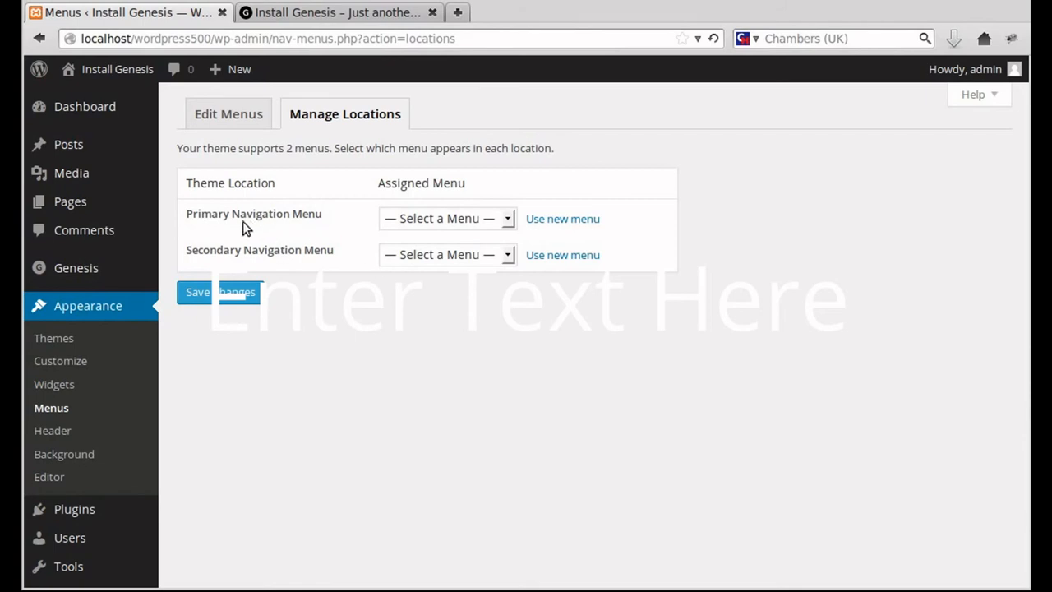
{"action": "left_click", "coordinate": [406, 217]}
{"action": "left_click", "coordinate": [413, 256]}
{"action": "left_click", "coordinate": [413, 257]}
{"action": "left_click", "coordinate": [421, 291]}
{"action": "left_click", "coordinate": [406, 337]}
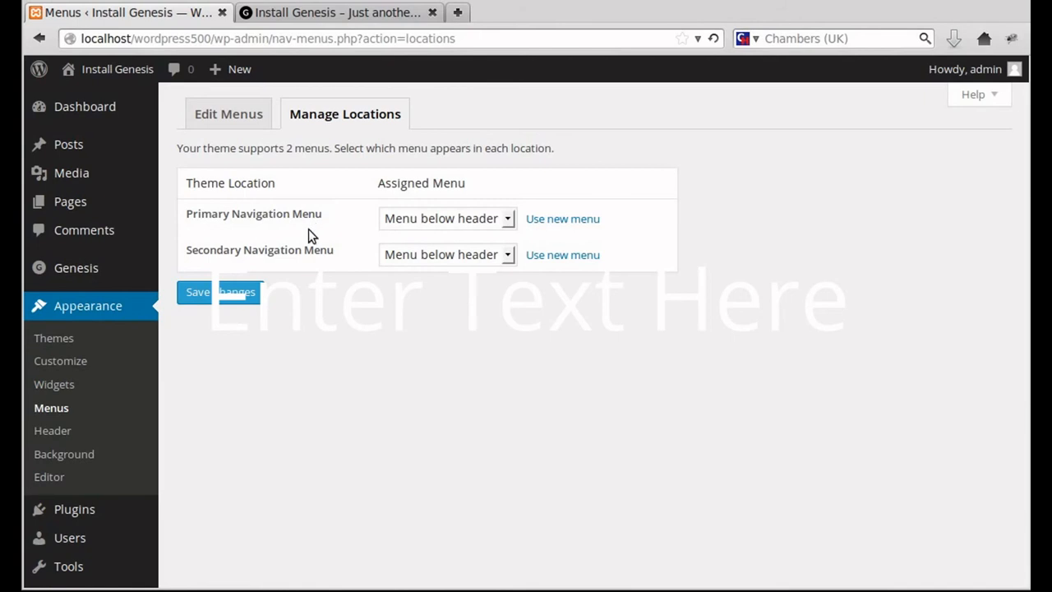
{"action": "left_click", "coordinate": [247, 293]}
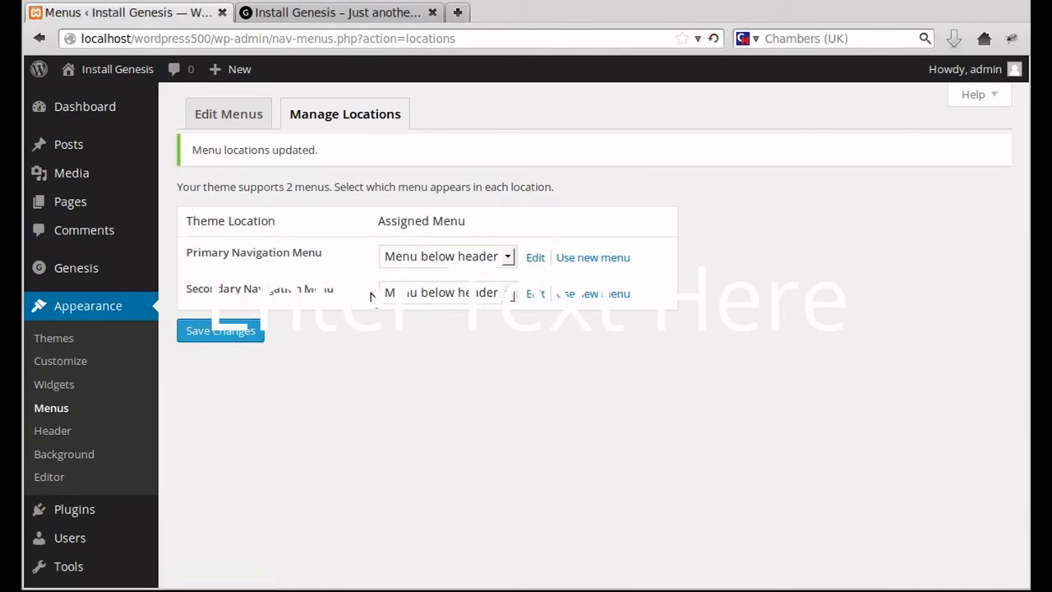
Reload the site's front page to check where the assigned menus are displayed
{"action": "left_click", "coordinate": [327, 12]}
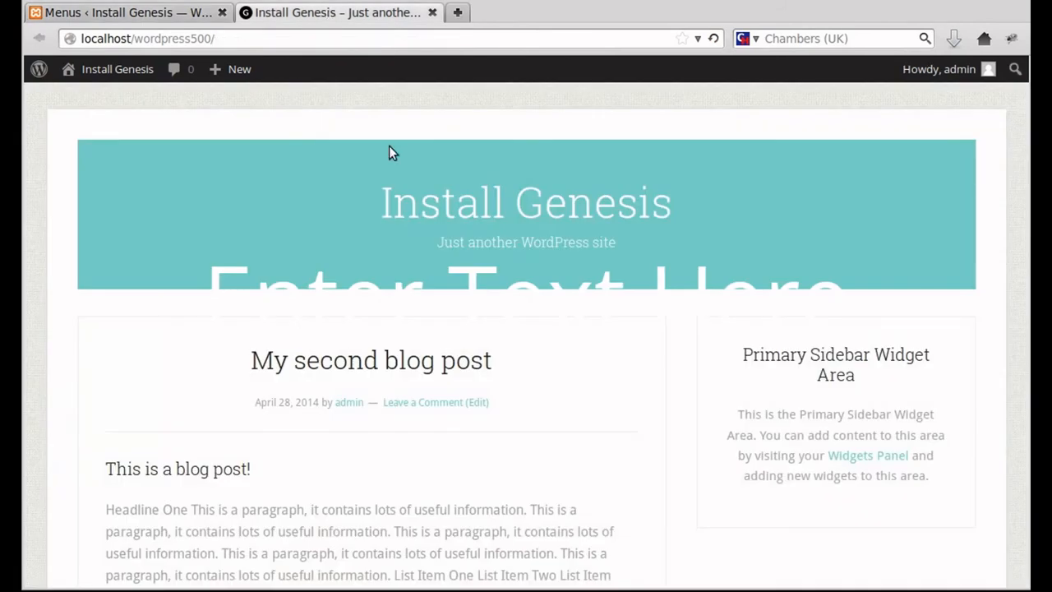
{"action": "left_click", "coordinate": [477, 199]}
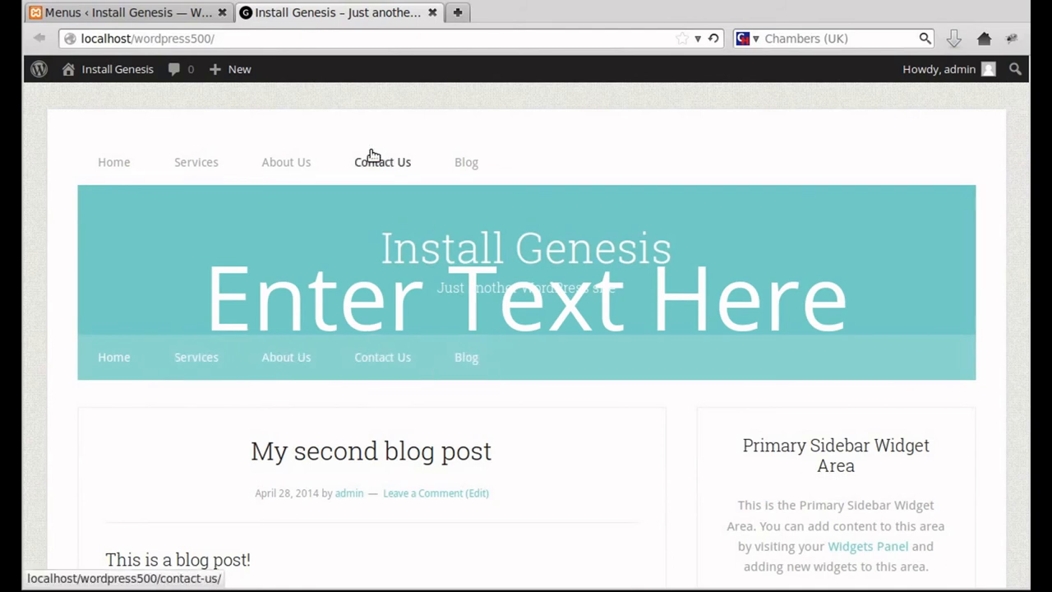
Clear the menu assigned to the Primary Navigation Menu location, save the change, and reload the front page to check it
{"action": "left_click", "coordinate": [129, 12]}
{"action": "left_click", "coordinate": [399, 262]}
{"action": "left_click", "coordinate": [402, 279]}
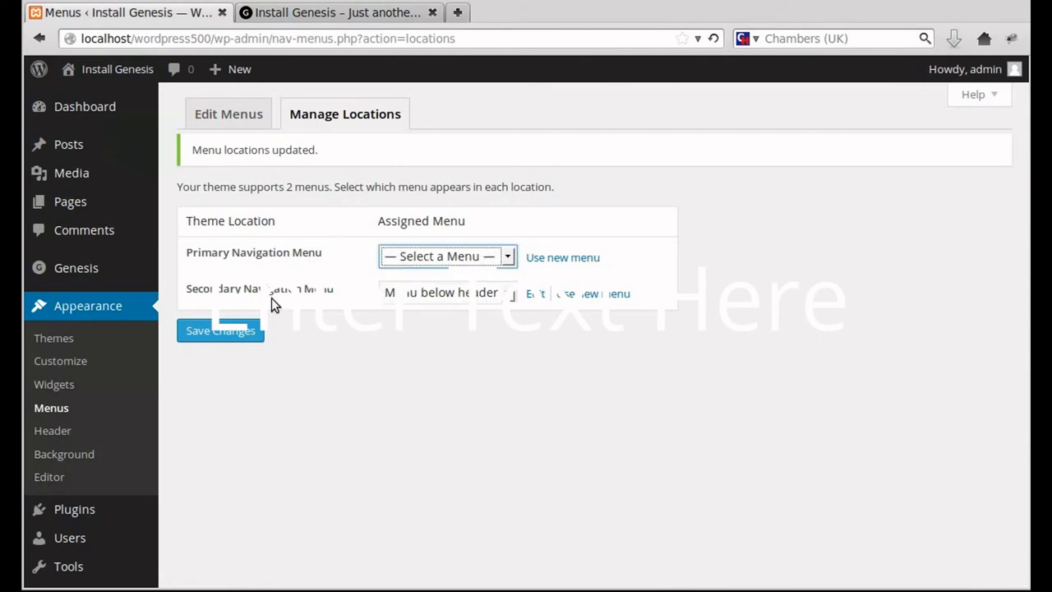
{"action": "left_click", "coordinate": [238, 331]}
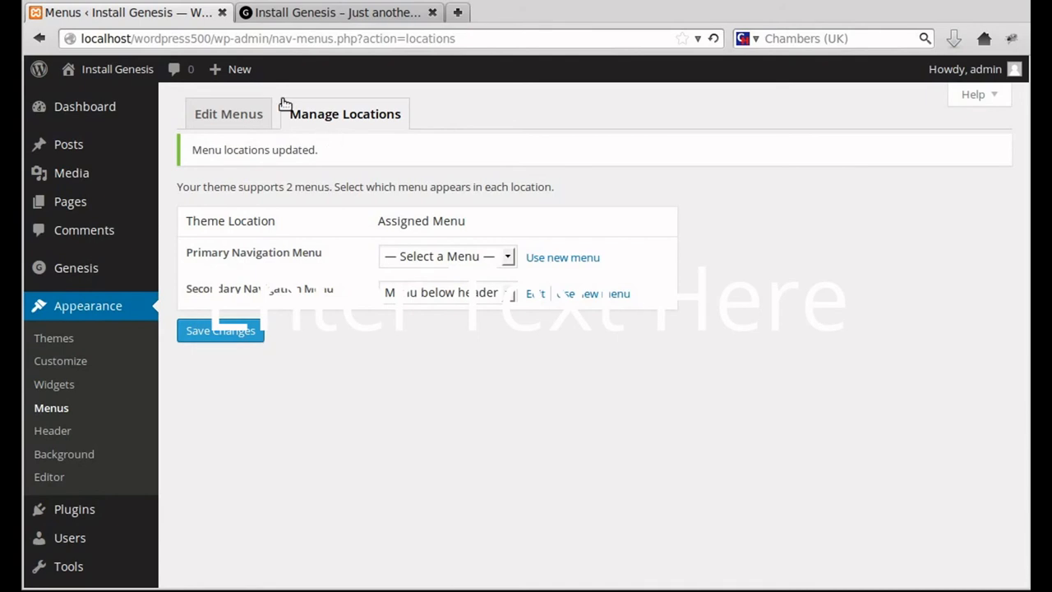
{"action": "left_click", "coordinate": [259, 13]}
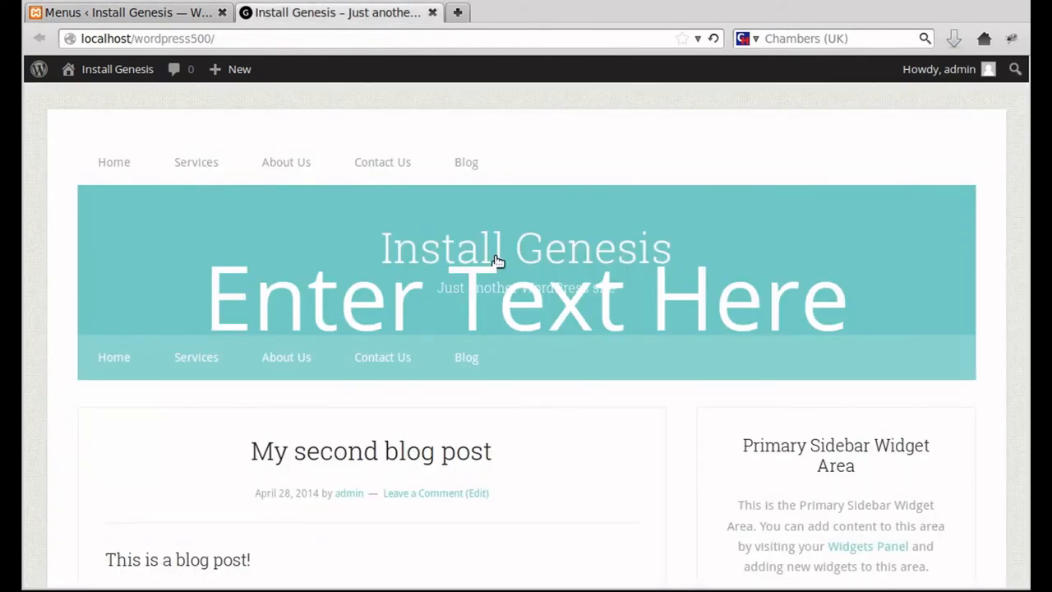
{"action": "key", "text": "F5"}
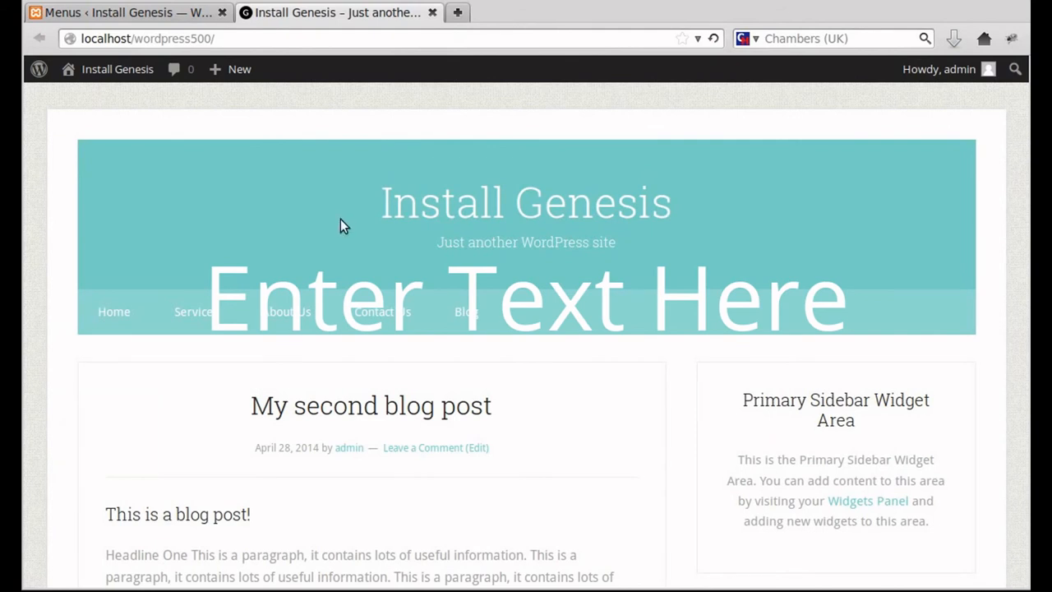
In the Reading settings, make the front page display a static page and choose Home as the front page
{"action": "left_click", "coordinate": [138, 19]}
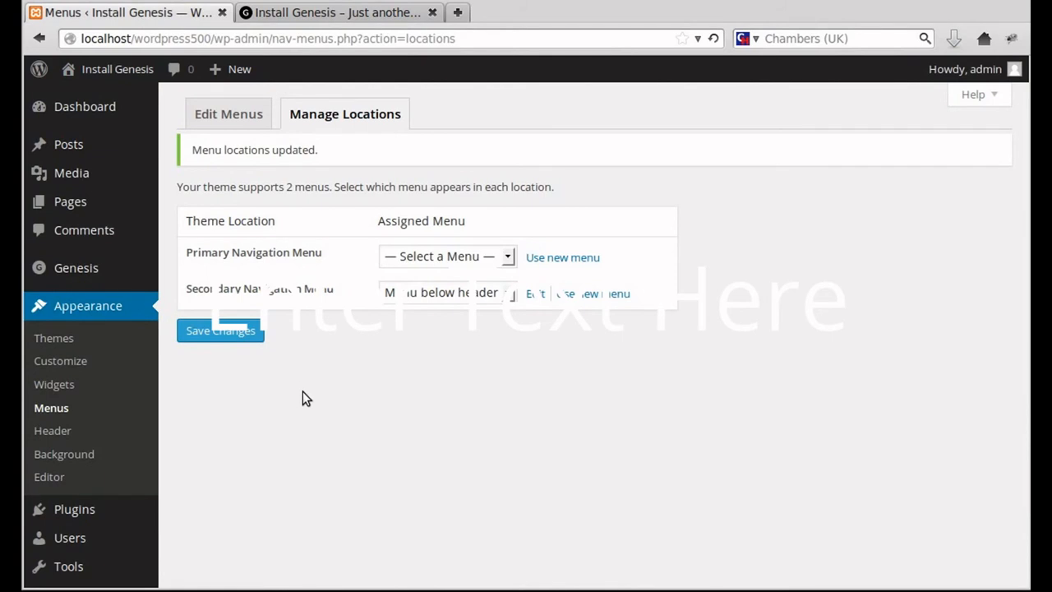
{"action": "scroll", "coordinate": [303, 398], "scroll_direction": "down", "scroll_amount": 2}
{"action": "mouse_move", "coordinate": [120, 551]}
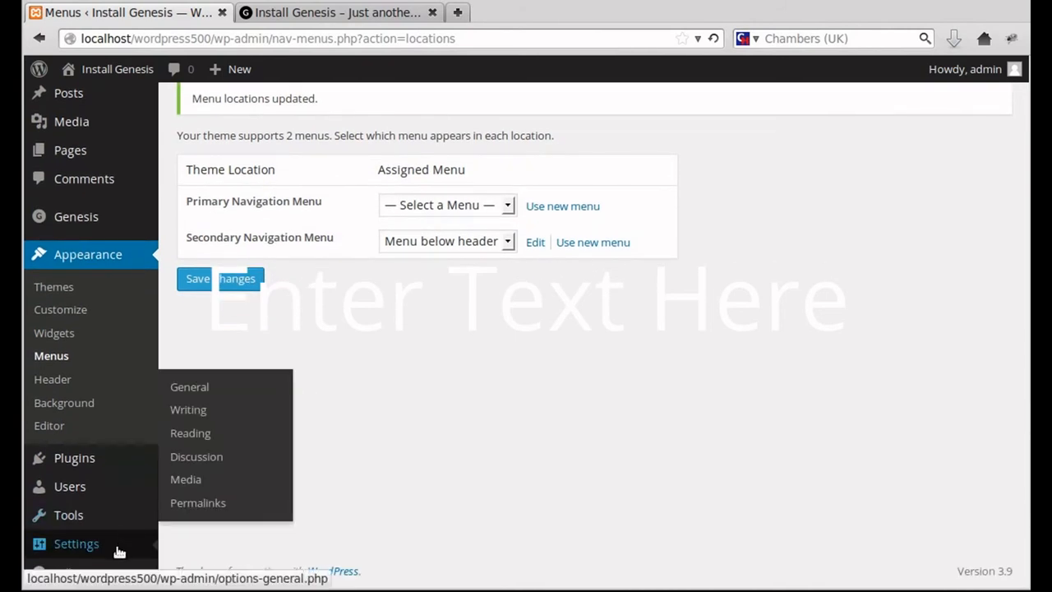
{"action": "left_click", "coordinate": [189, 435]}
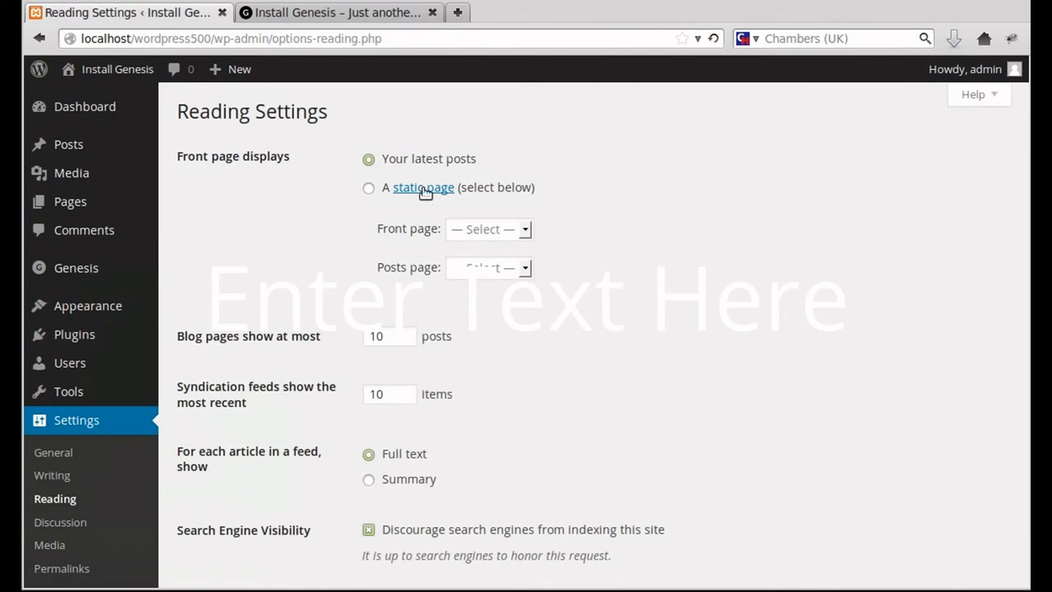
{"action": "left_click", "coordinate": [369, 189]}
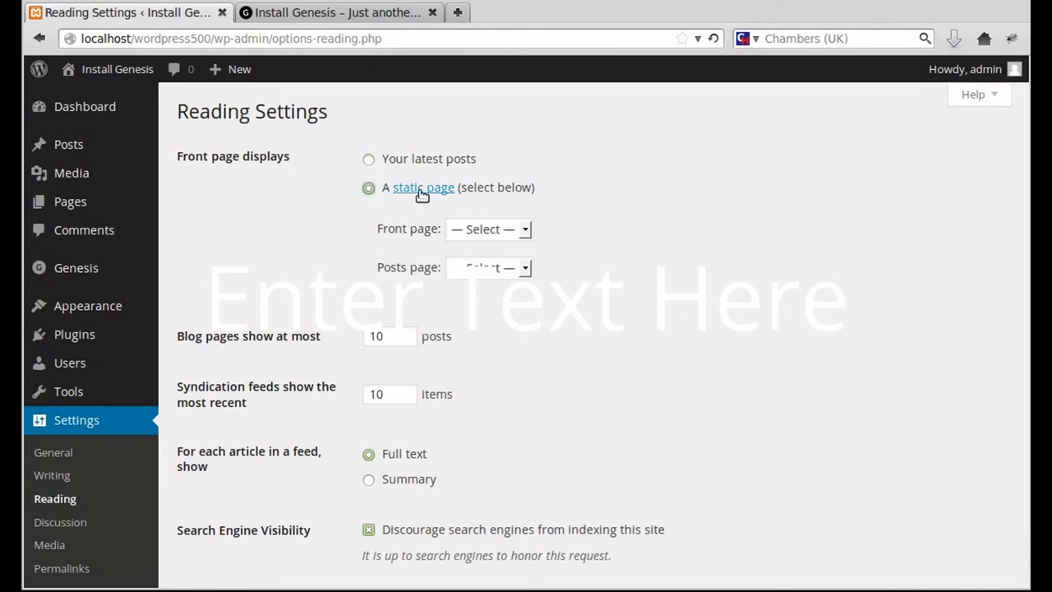
{"action": "left_click", "coordinate": [477, 230]}
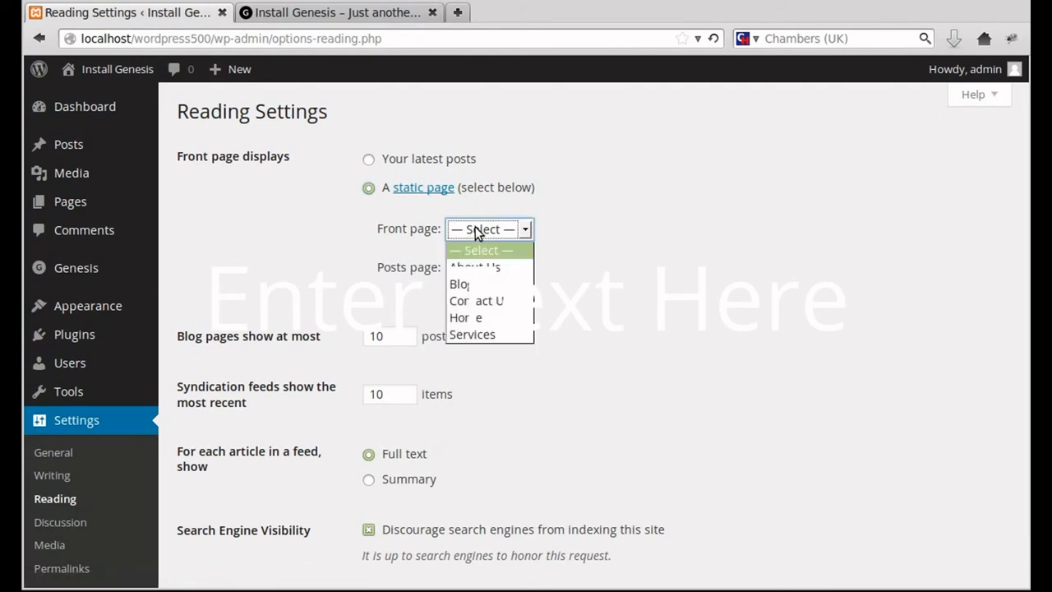
{"action": "left_click", "coordinate": [478, 319]}
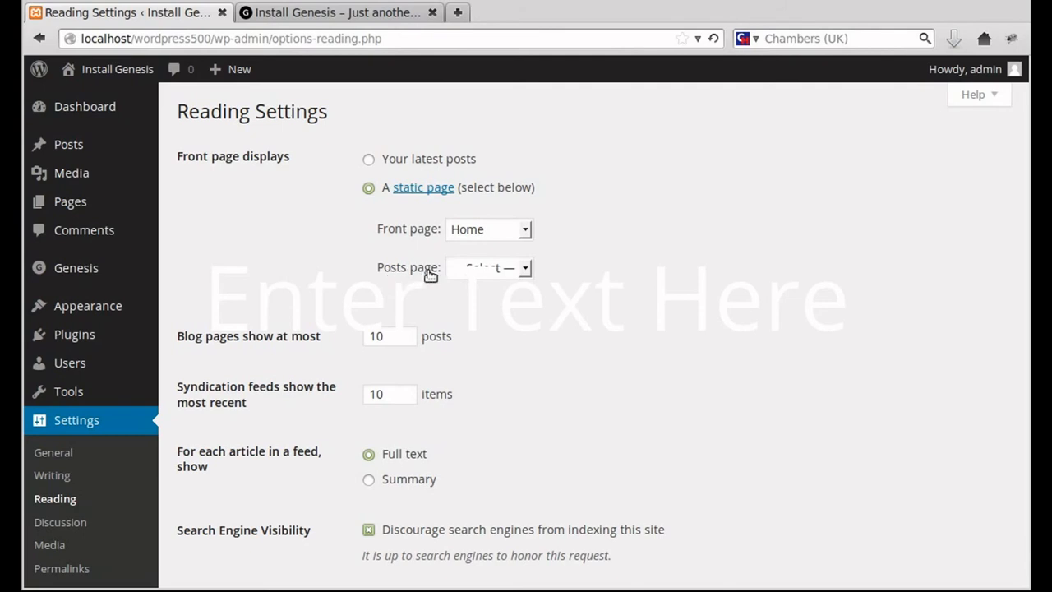
Choose Blog as the posts page and save the reading settings
{"action": "left_click", "coordinate": [461, 271]}
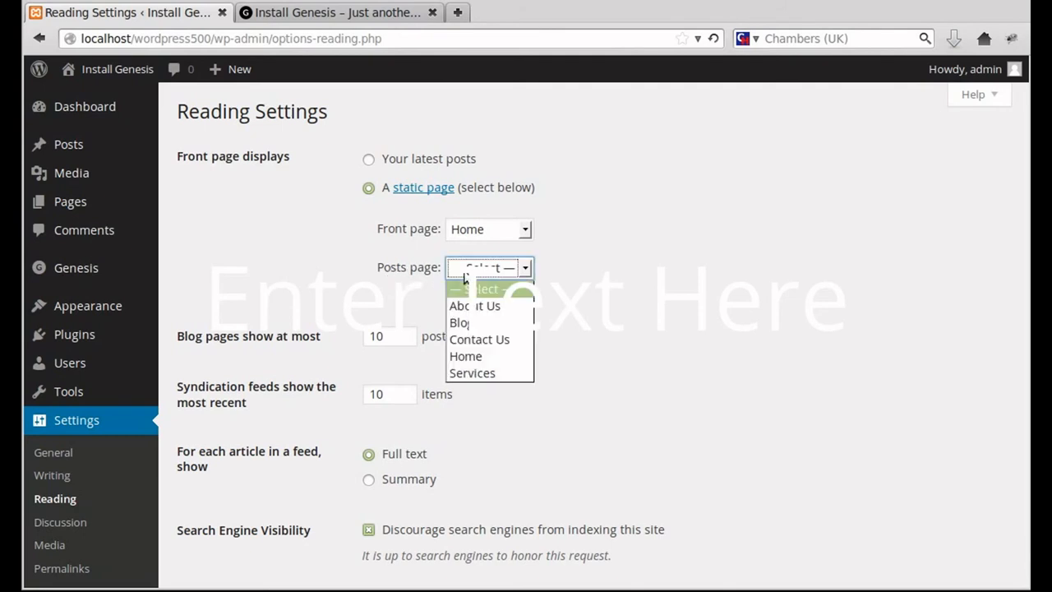
{"action": "left_click", "coordinate": [483, 322]}
{"action": "scroll", "coordinate": [596, 255], "scroll_direction": "down", "scroll_amount": 3}
{"action": "left_click", "coordinate": [244, 506]}
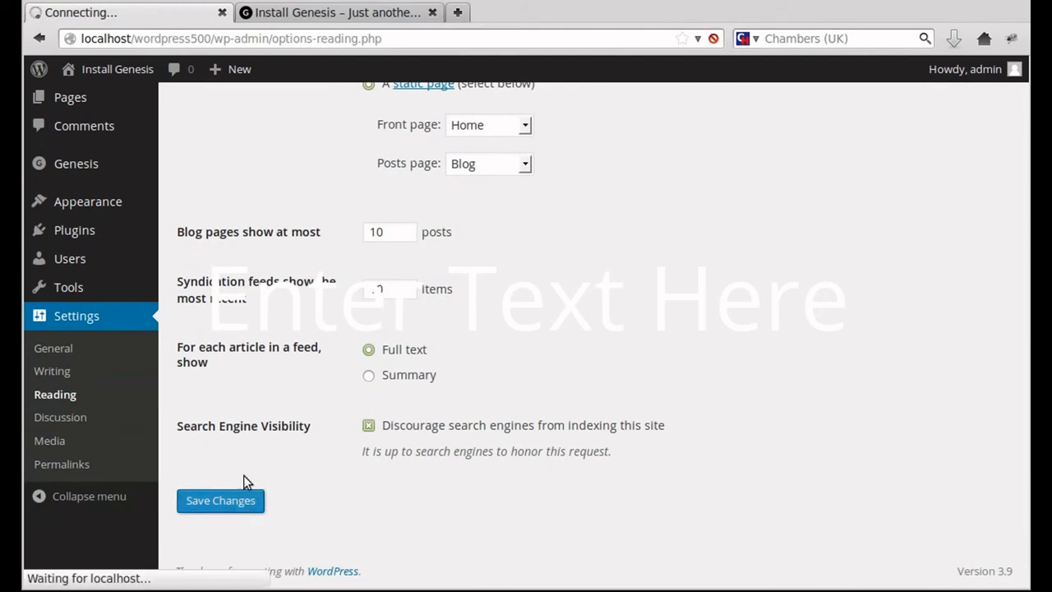
Switch to the site's front end, look over the old front page, and reload the home page to check the reading settings
{"action": "left_click", "coordinate": [265, 15]}
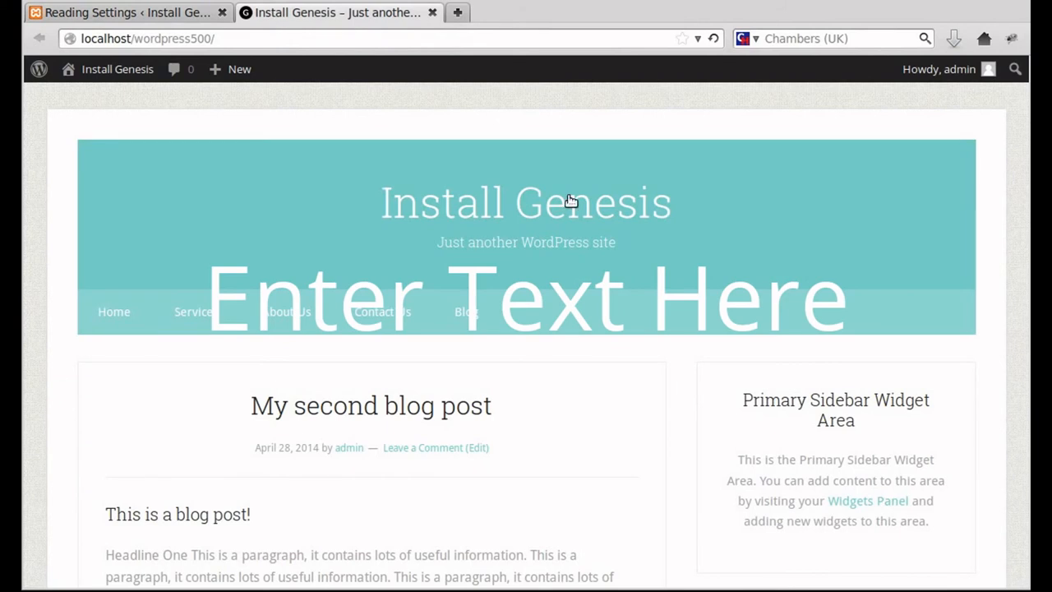
{"action": "scroll", "coordinate": [546, 411], "scroll_direction": "down", "scroll_amount": 5}
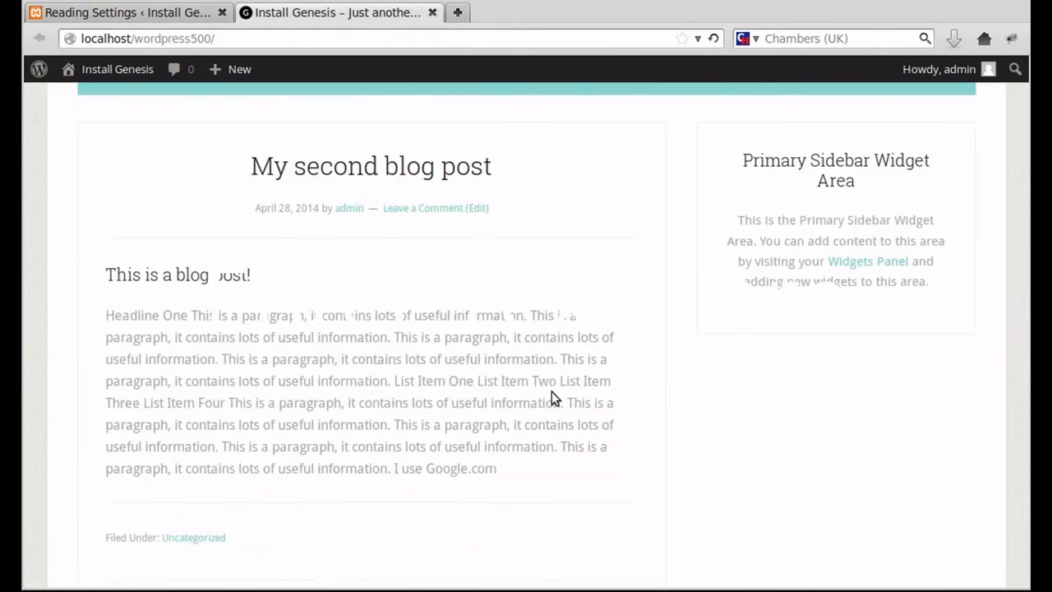
{"action": "scroll", "coordinate": [525, 277], "scroll_direction": "up", "scroll_amount": 5}
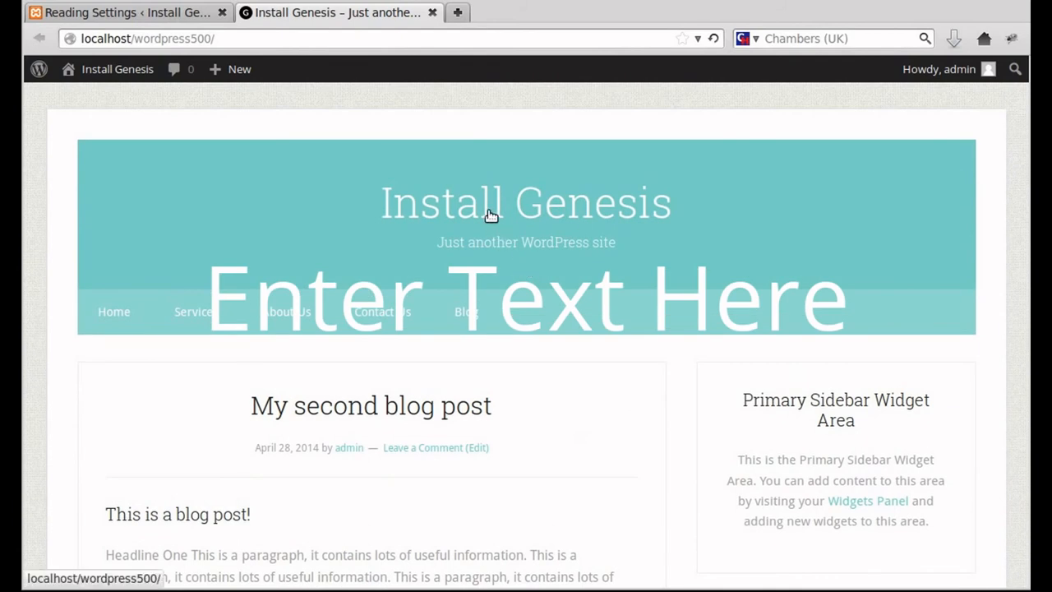
{"action": "left_click", "coordinate": [491, 215]}
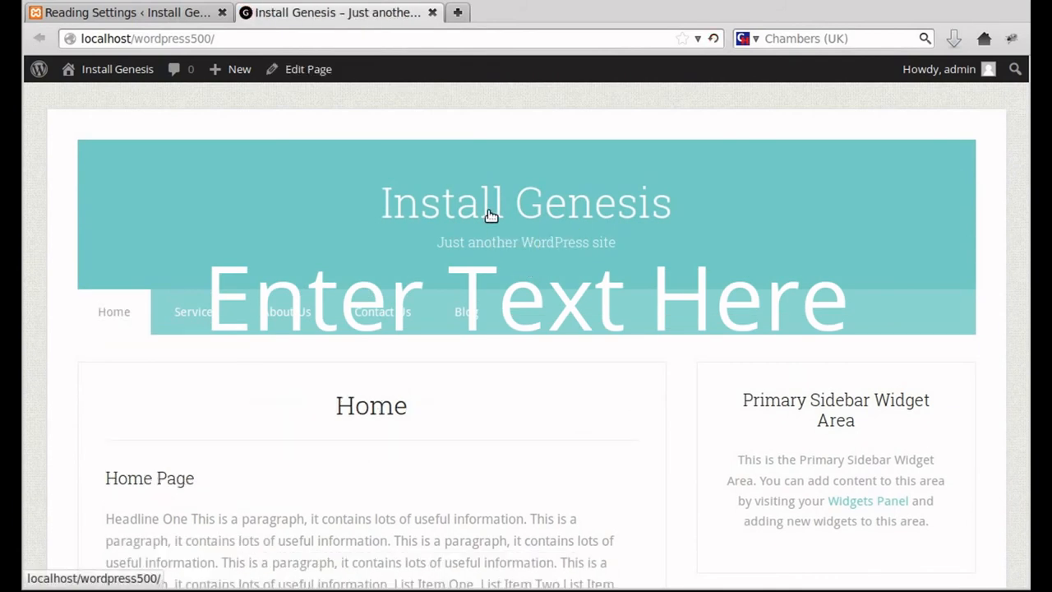
Visit the Services, About Us, Contact Us and Blog pages from the site navigation to check their content
{"action": "left_click", "coordinate": [205, 320]}
{"action": "left_click", "coordinate": [284, 317]}
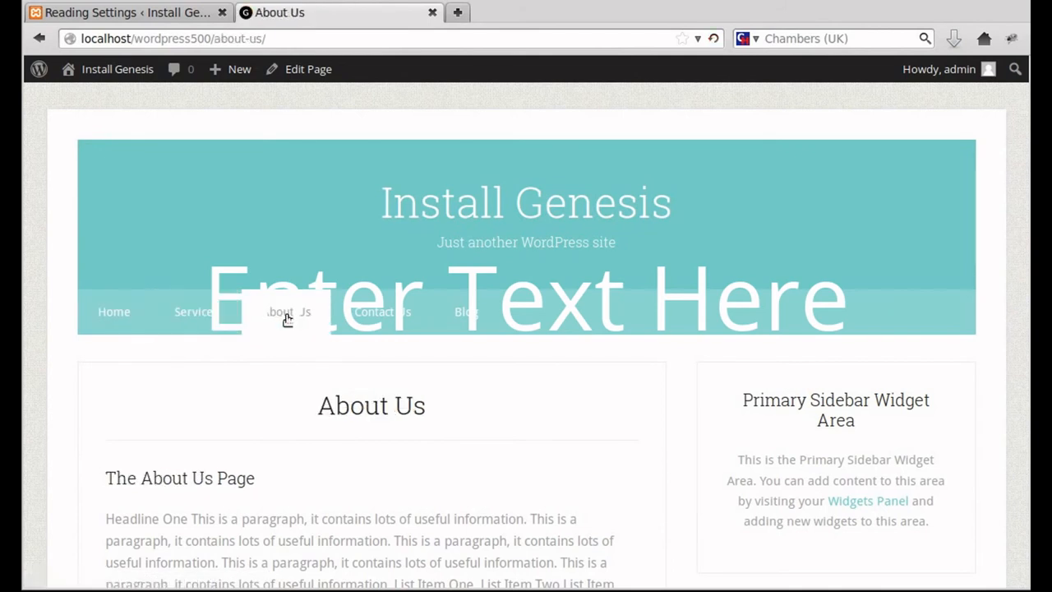
{"action": "left_click", "coordinate": [424, 314]}
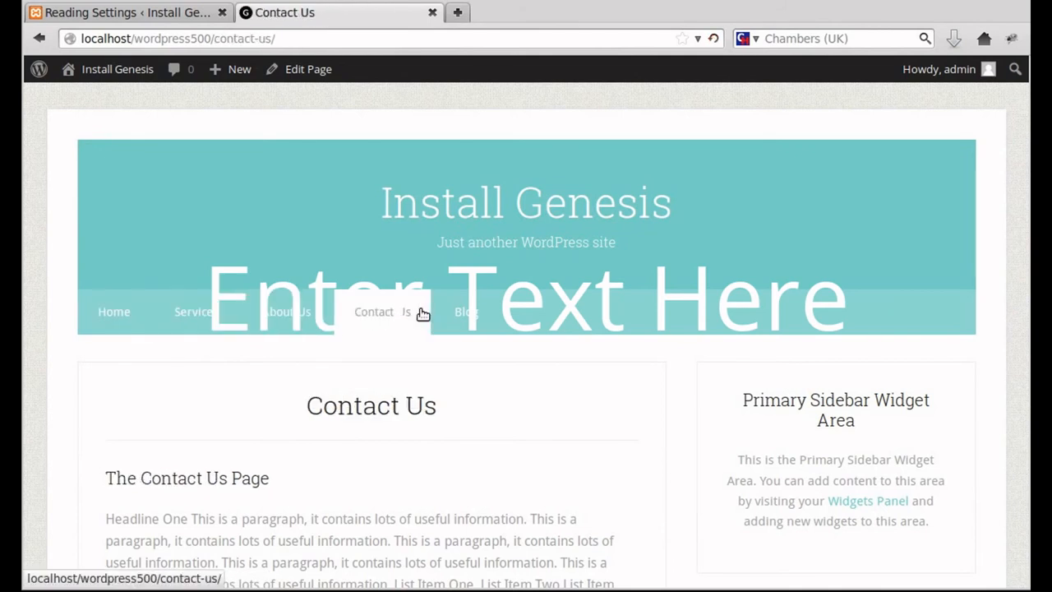
{"action": "left_click", "coordinate": [476, 316]}
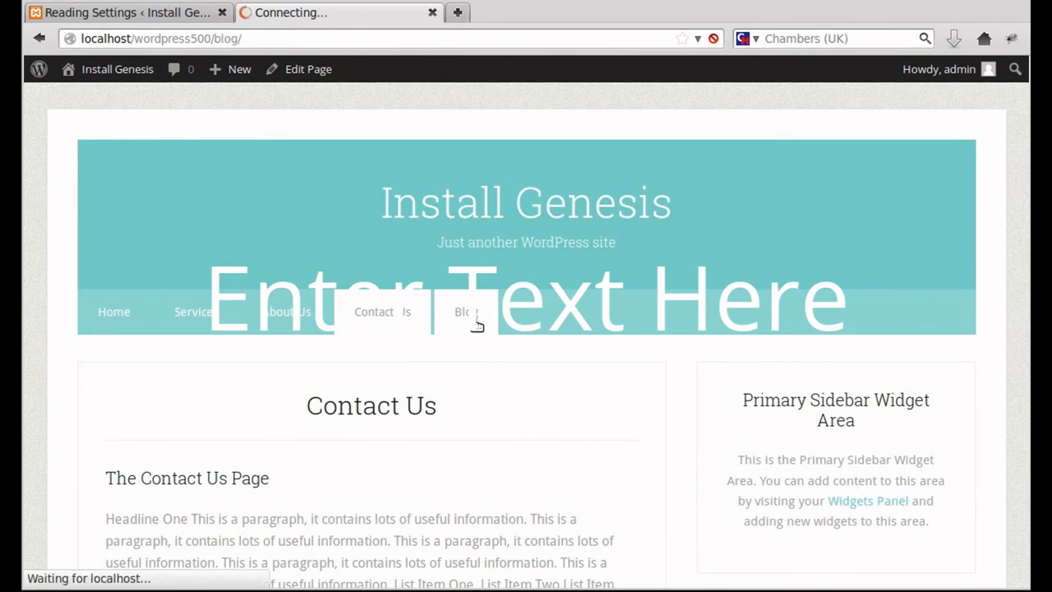
{"action": "scroll", "coordinate": [486, 471], "scroll_direction": "down", "scroll_amount": 3}
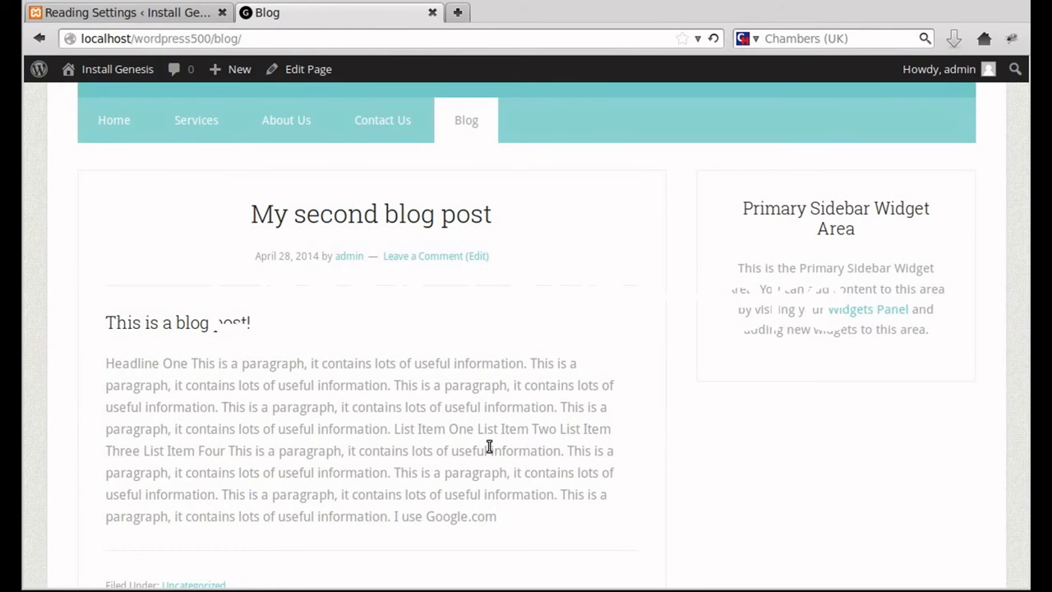
{"action": "scroll", "coordinate": [488, 445], "scroll_direction": "up", "scroll_amount": 3}
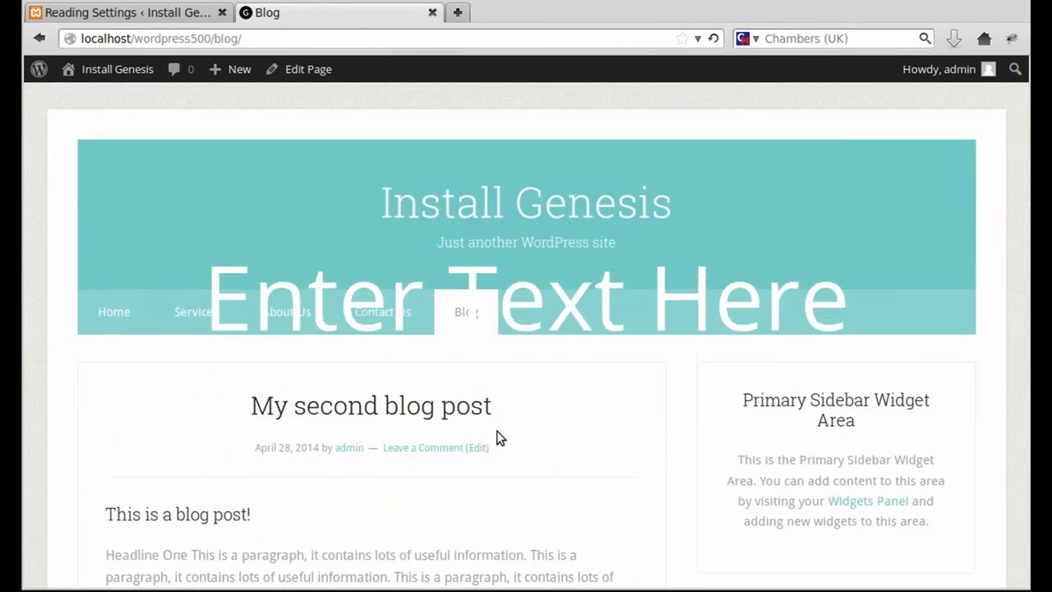
Return to the admin area, edit the Blog page with the Blog template chosen in its page attributes, and update it
{"action": "left_click", "coordinate": [173, 18]}
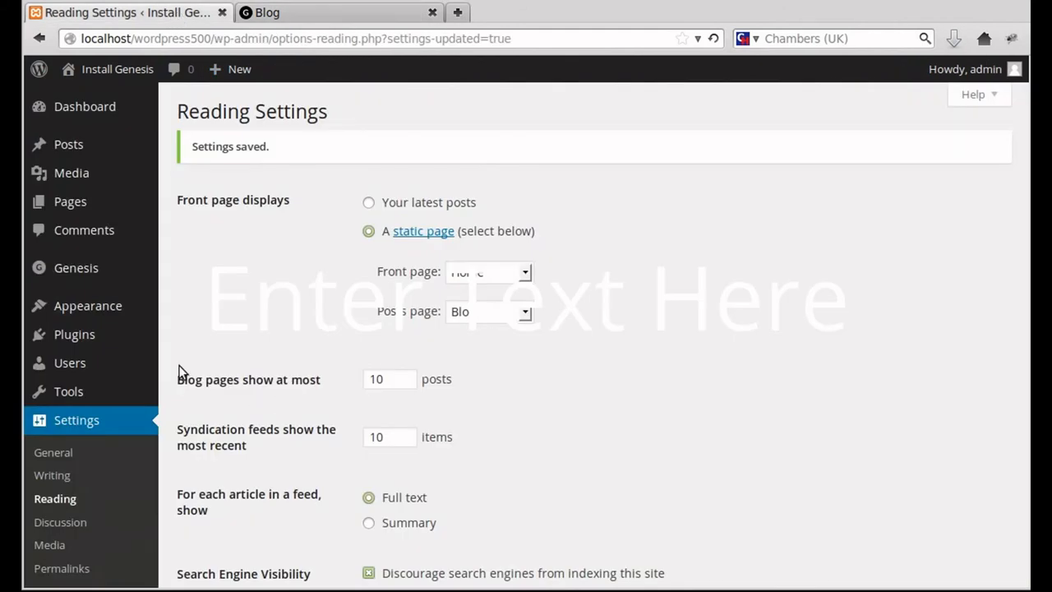
{"action": "mouse_move", "coordinate": [108, 325]}
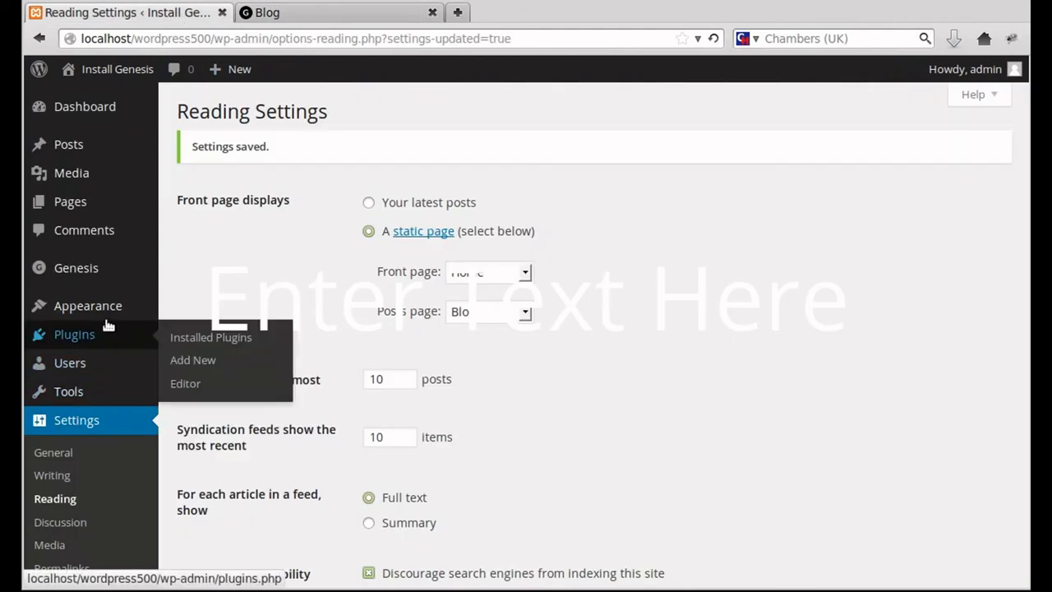
{"action": "mouse_move", "coordinate": [92, 207]}
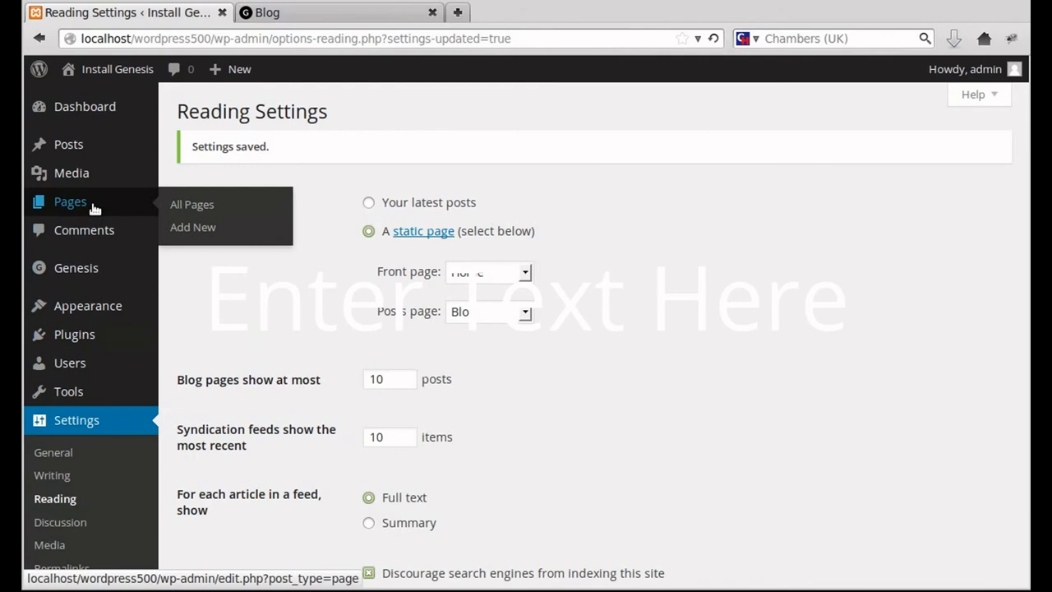
{"action": "left_click", "coordinate": [186, 212]}
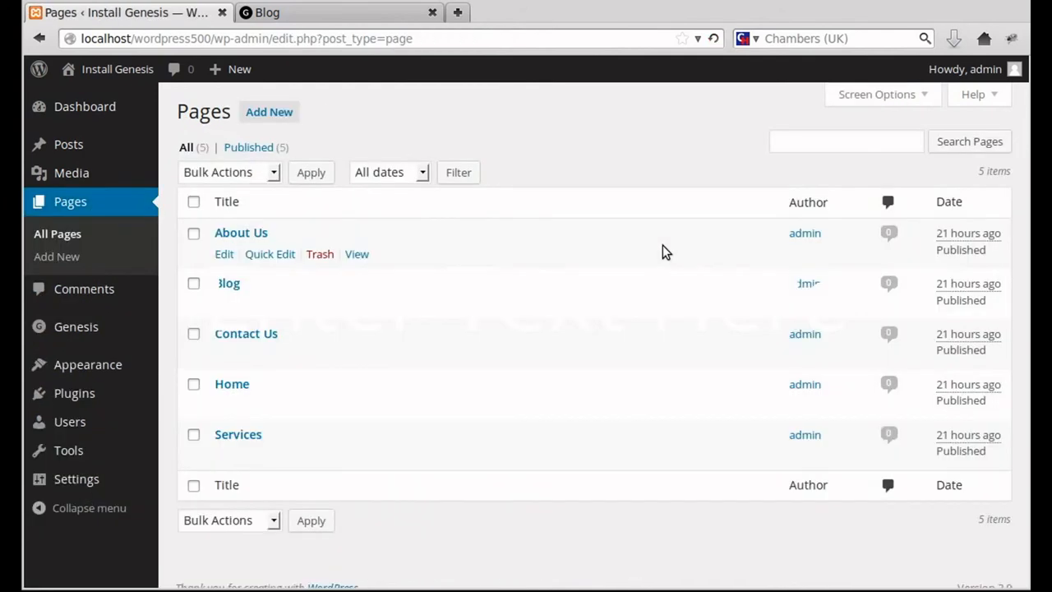
{"action": "left_click", "coordinate": [228, 284]}
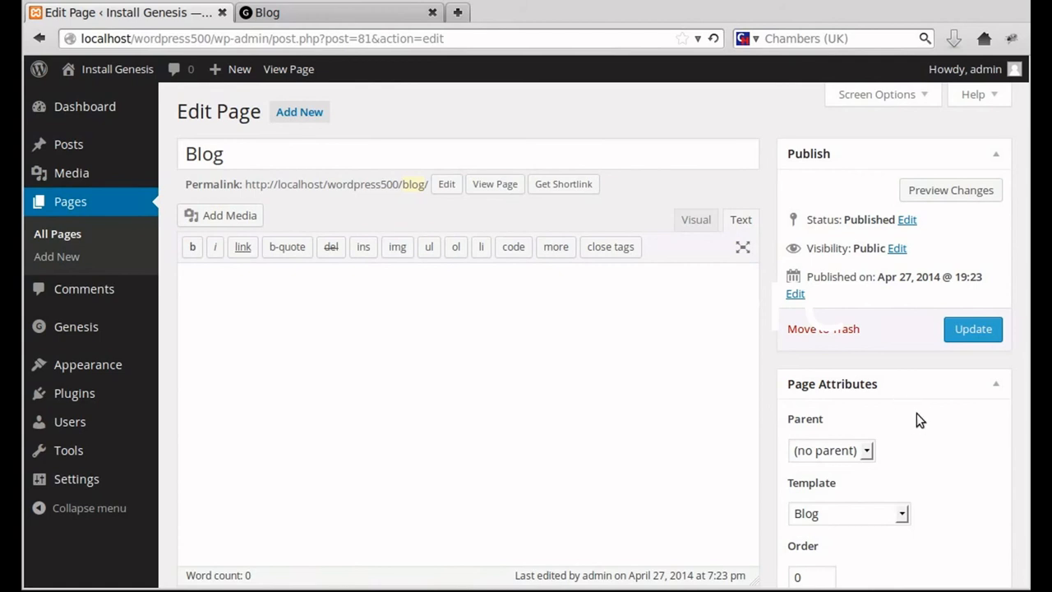
{"action": "left_click", "coordinate": [852, 516]}
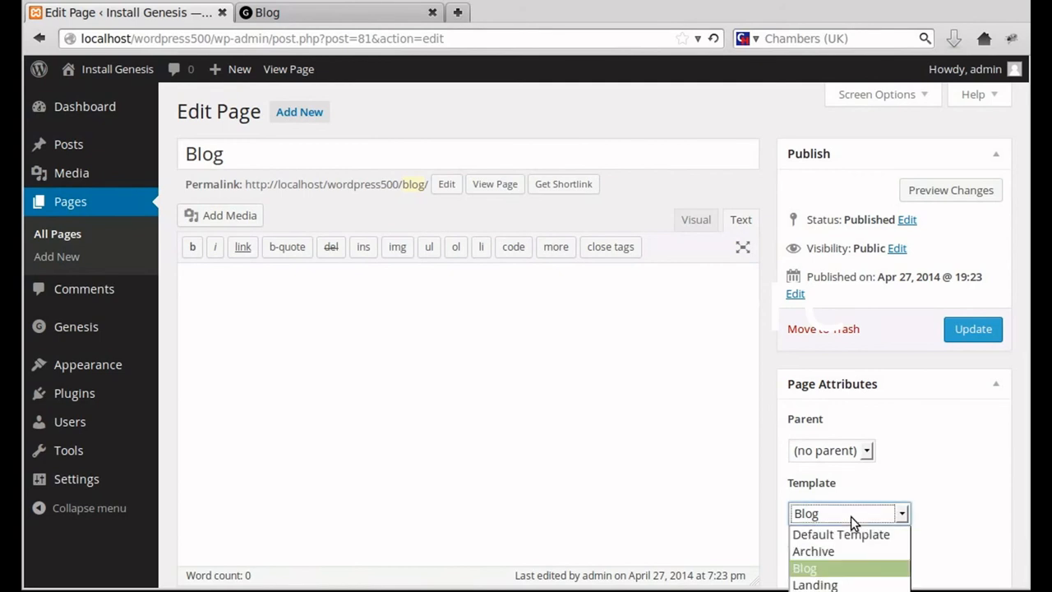
{"action": "left_click", "coordinate": [851, 567]}
{"action": "left_click", "coordinate": [888, 467]}
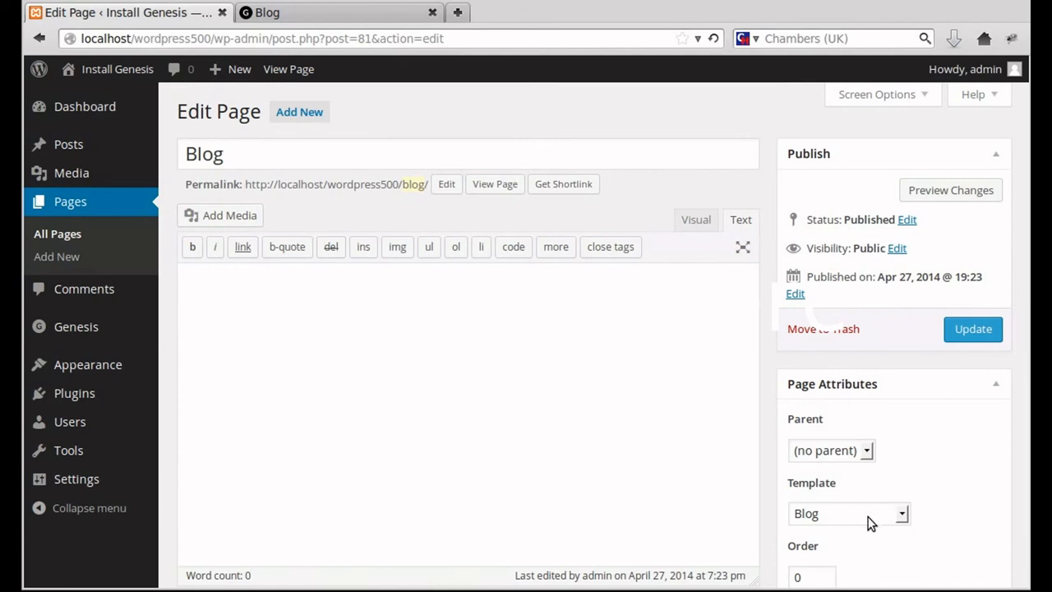
{"action": "left_click", "coordinate": [960, 330]}
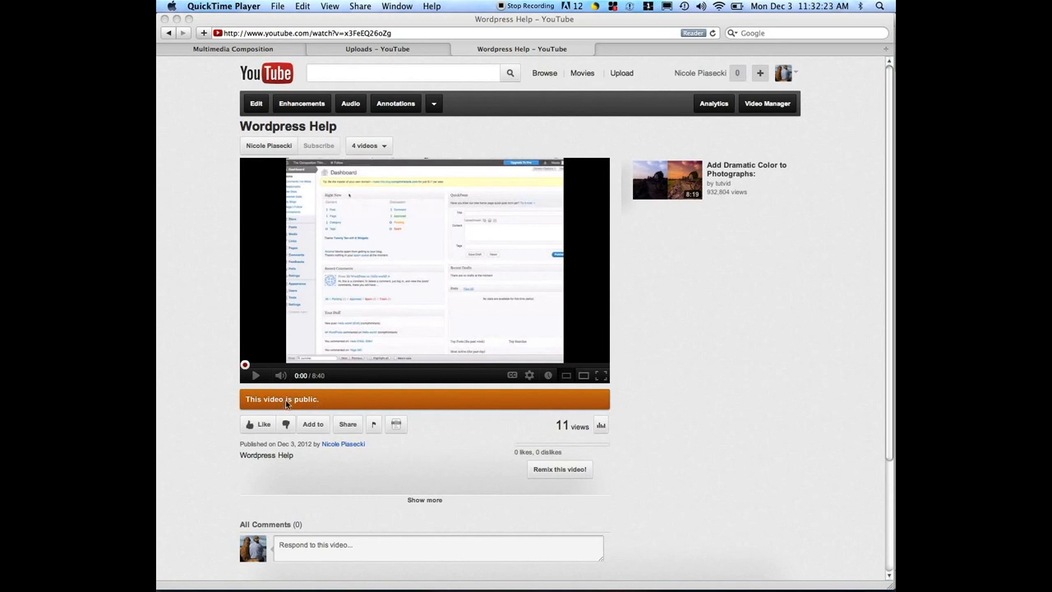
Open the sharing options of the Wordpress Help video on YouTube and copy its full iframe embed code
{"action": "left_click", "coordinate": [346, 428]}
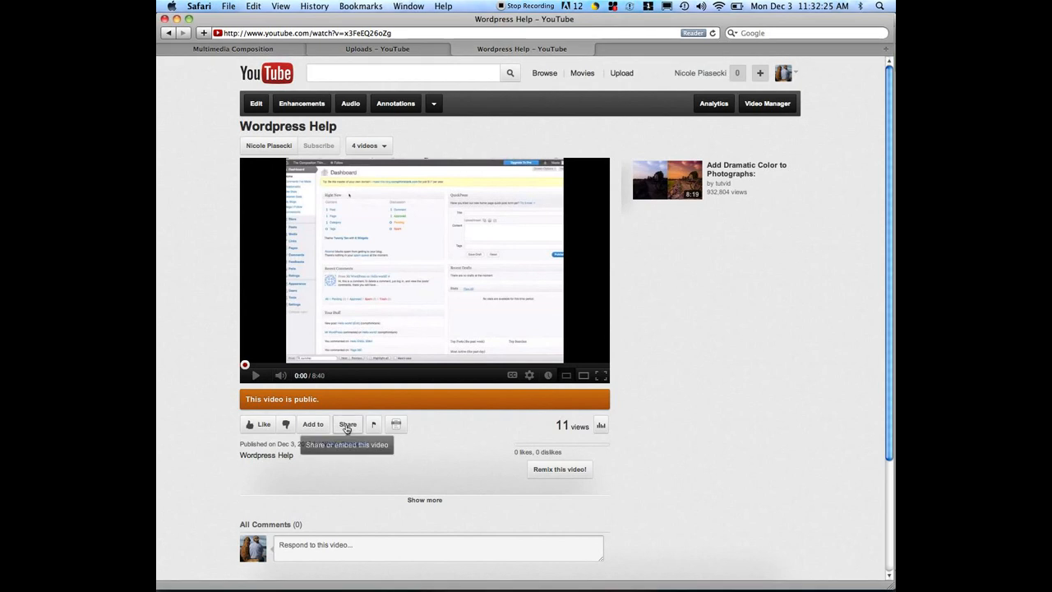
{"action": "left_click", "coordinate": [347, 428]}
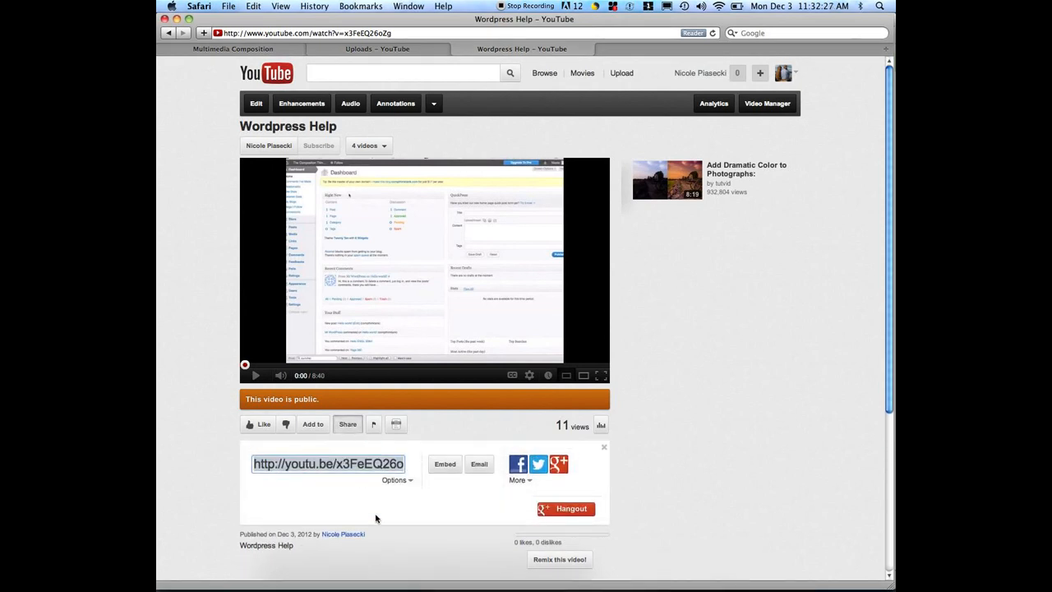
{"action": "scroll", "coordinate": [377, 517], "scroll_direction": "down", "scroll_amount": 2}
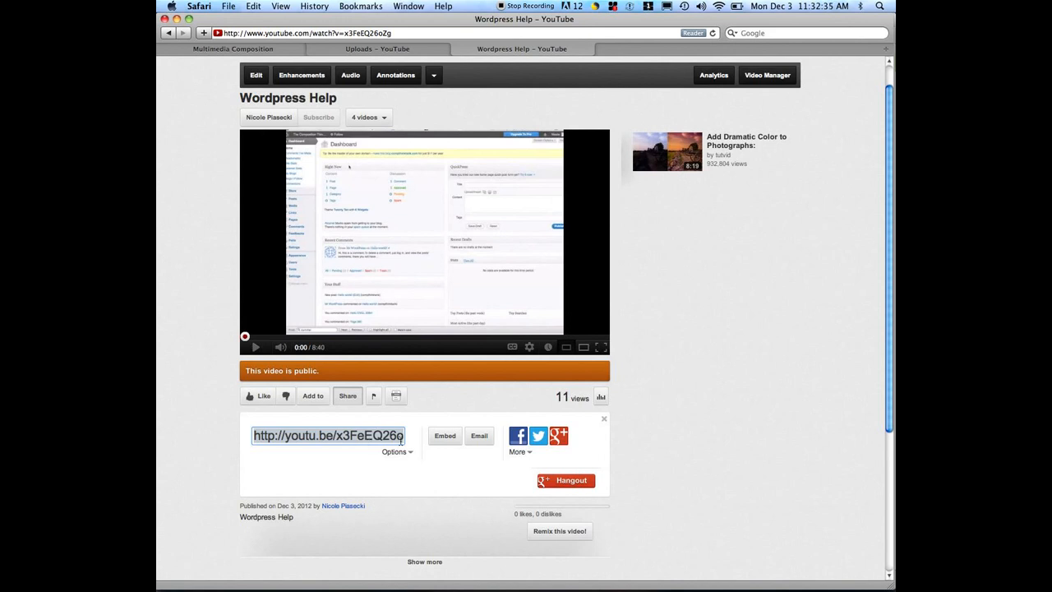
{"action": "left_click", "coordinate": [444, 436]}
{"action": "scroll", "coordinate": [345, 484], "scroll_direction": "down", "scroll_amount": 1}
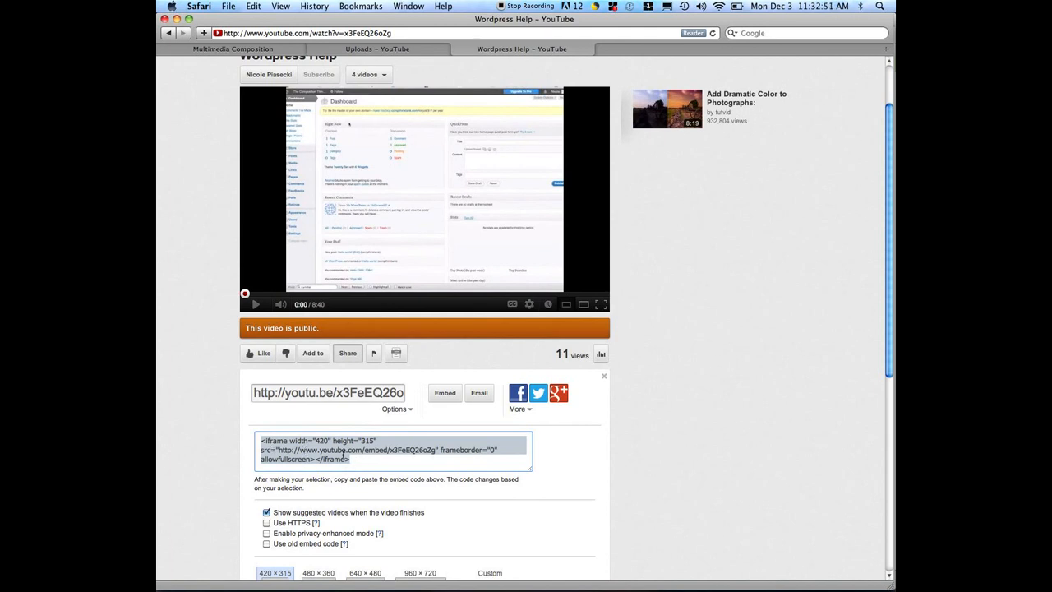
{"action": "left_click", "coordinate": [358, 464]}
{"action": "key", "text": "super+a"}
{"action": "key", "text": "super+c"}
Start a new post on the Multimedia Composition blog and title it "Testing embed code"
{"action": "left_click", "coordinate": [221, 51]}
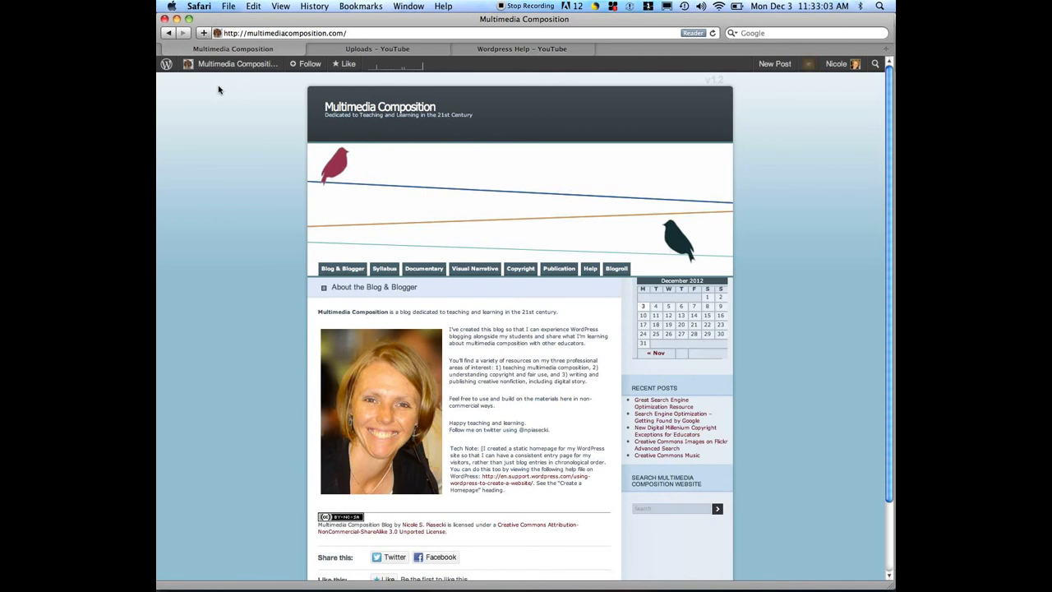
{"action": "mouse_move", "coordinate": [222, 65]}
{"action": "mouse_move", "coordinate": [211, 113]}
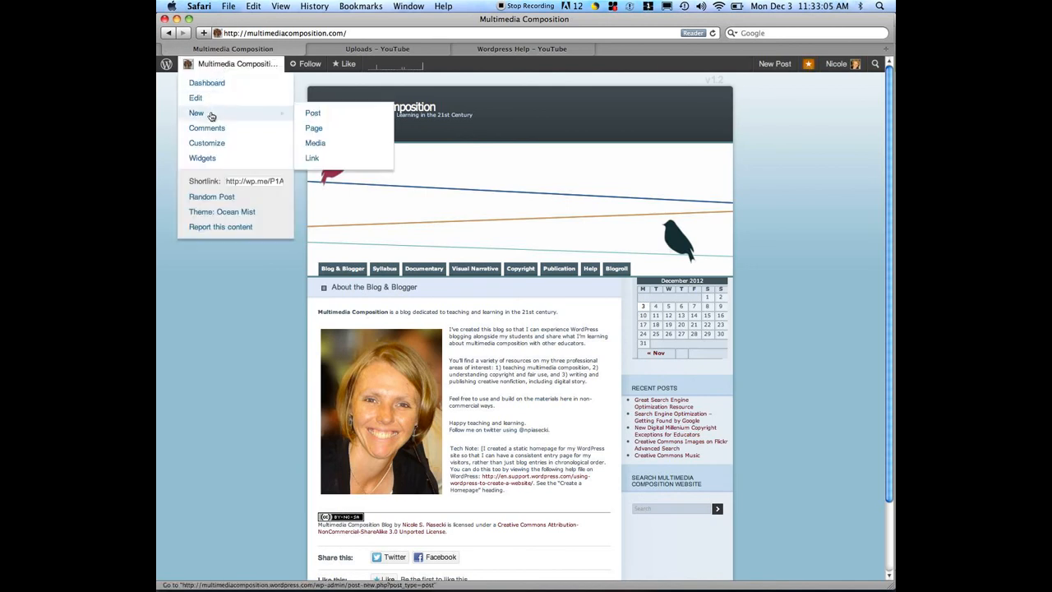
{"action": "left_click", "coordinate": [316, 113]}
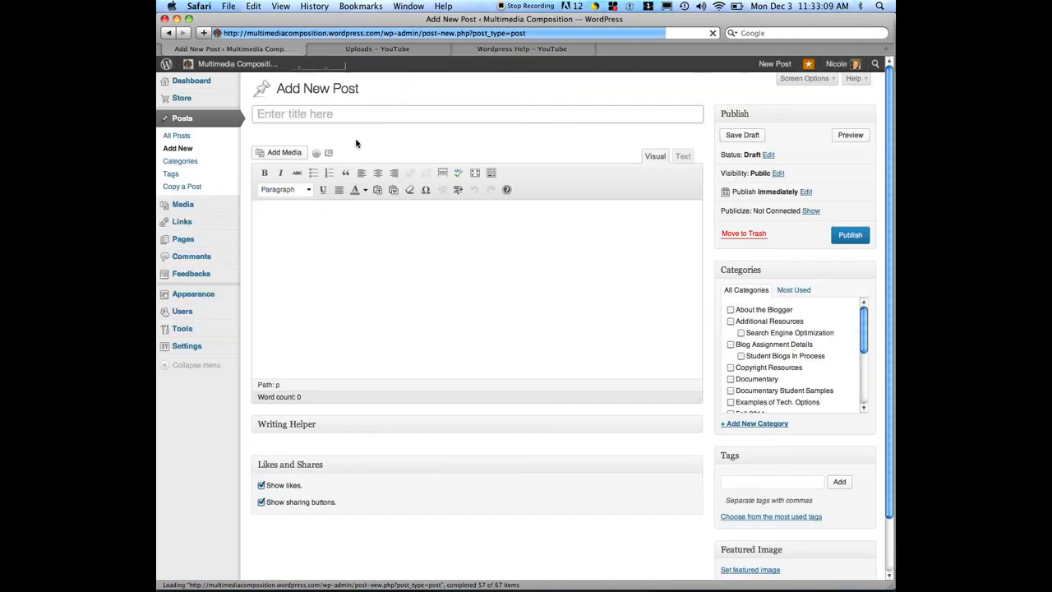
{"action": "type", "text": "testing "}
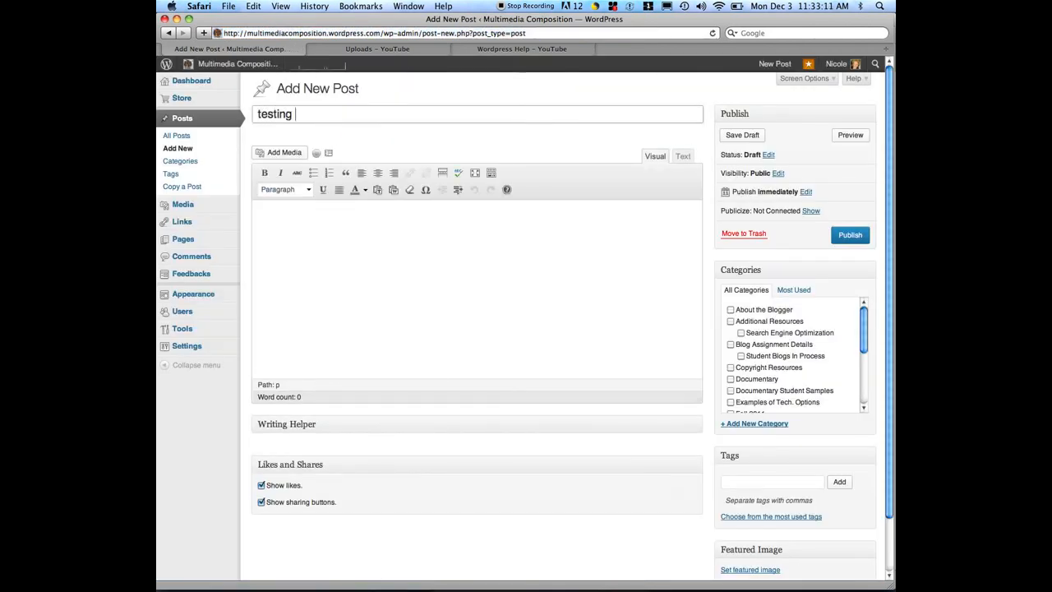
{"action": "type", "text": "embed code"}
{"action": "left_click", "coordinate": [258, 114]}
{"action": "key", "text": "Delete"}
{"action": "type", "text": "T"}
Switch the post body to text (HTML) editing and paste the copied YouTube iframe embed code into it
{"action": "left_click", "coordinate": [320, 250]}
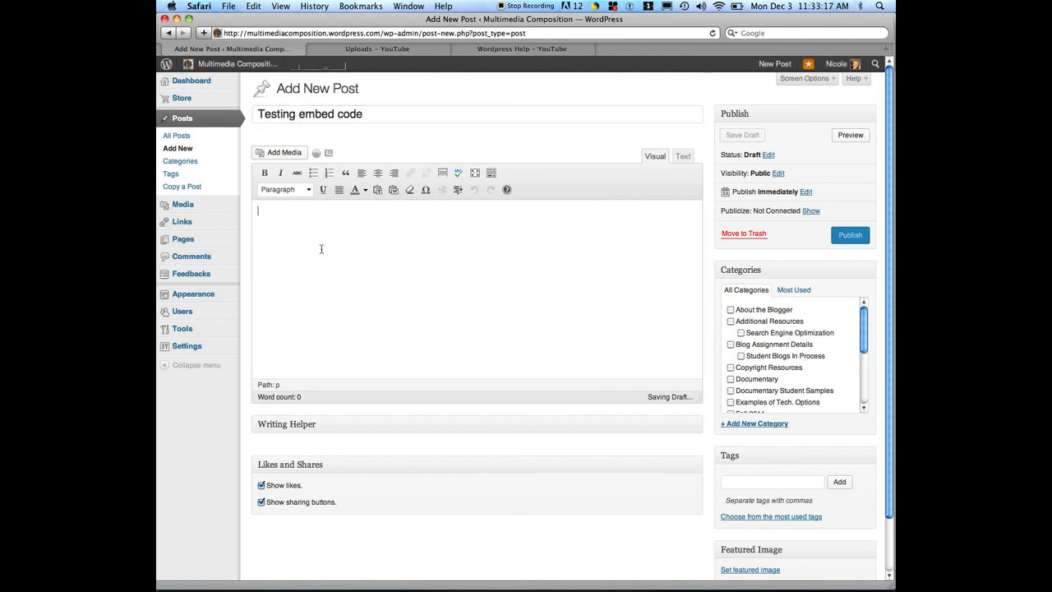
{"action": "left_click", "coordinate": [683, 156]}
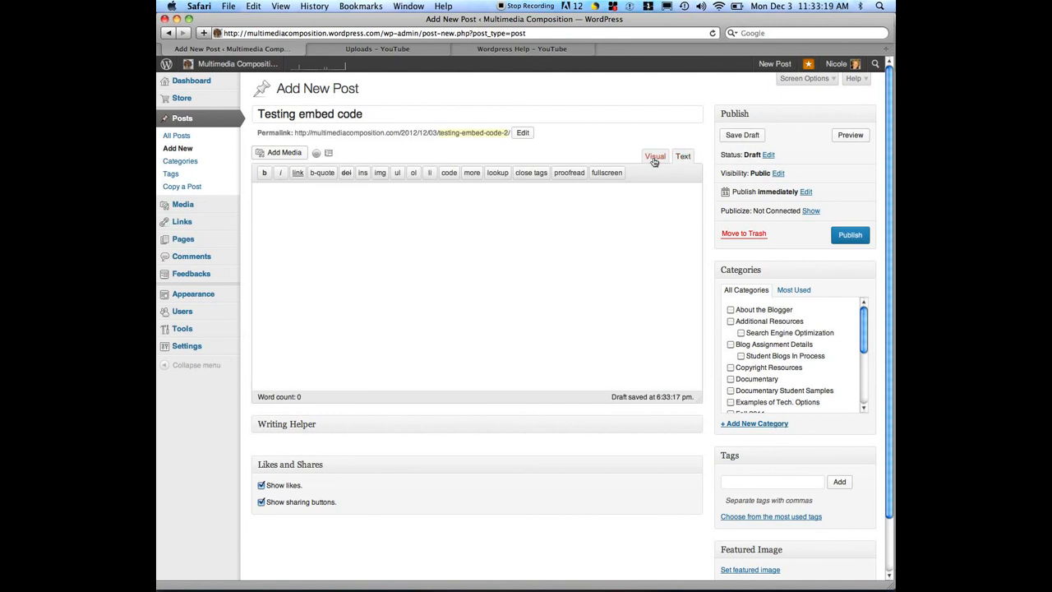
{"action": "left_click", "coordinate": [522, 234]}
{"action": "key", "text": "super+v"}
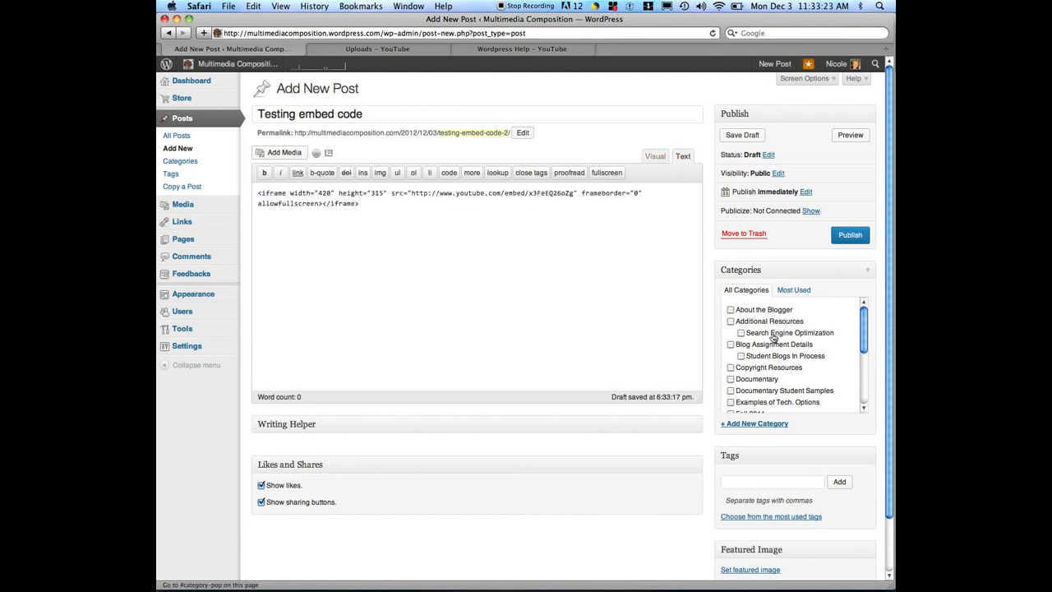
Assign the post to the Wordpress Video Tutorial category and publish it
{"action": "scroll", "coordinate": [764, 341], "scroll_direction": "down", "scroll_amount": 5}
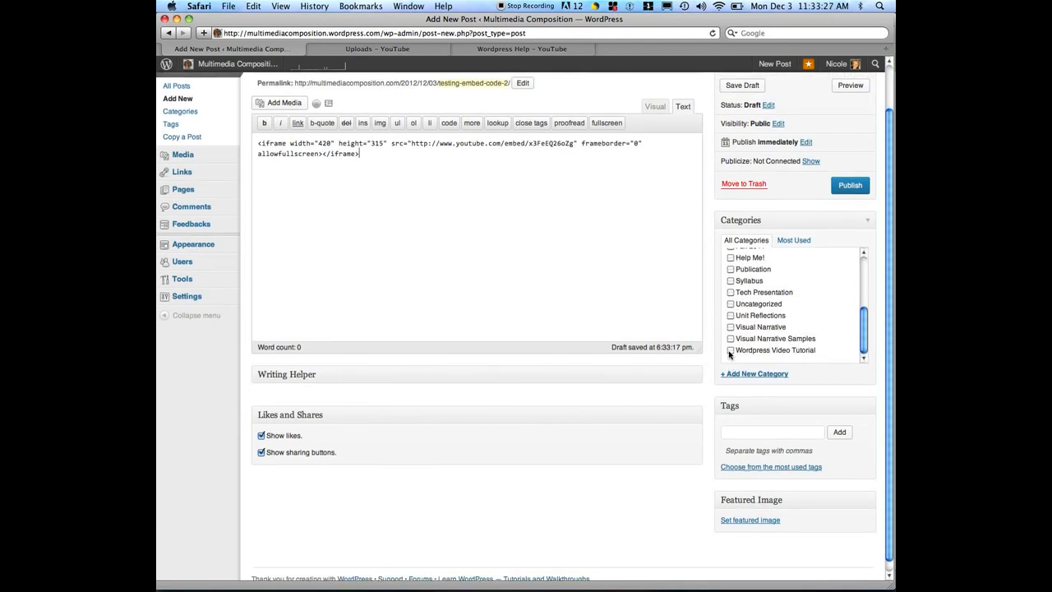
{"action": "left_click", "coordinate": [850, 186]}
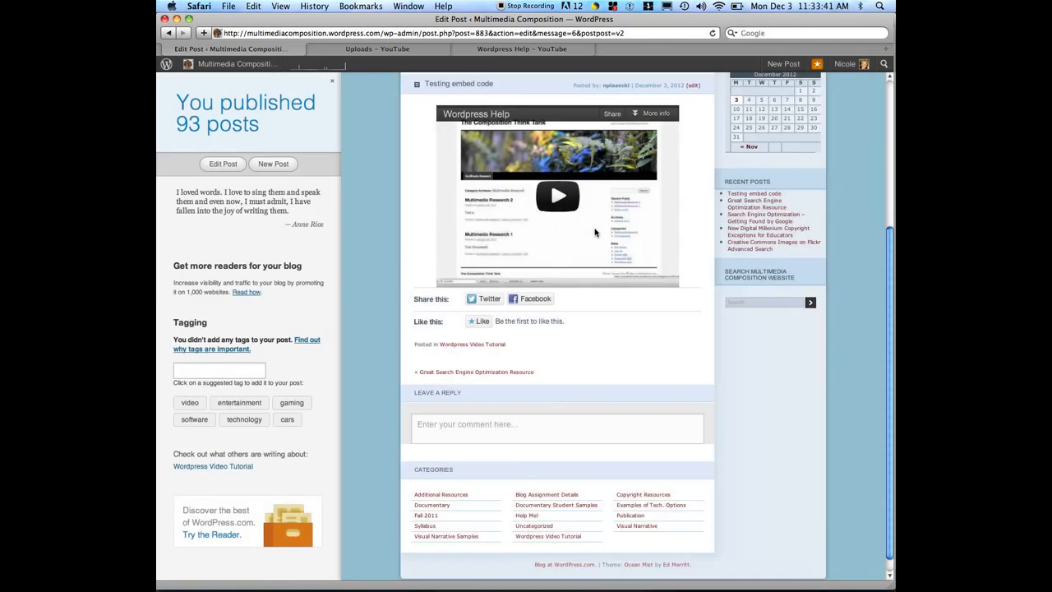
Play the embedded Wordpress Help video in the published post to check that it works
{"action": "left_click", "coordinate": [562, 208]}
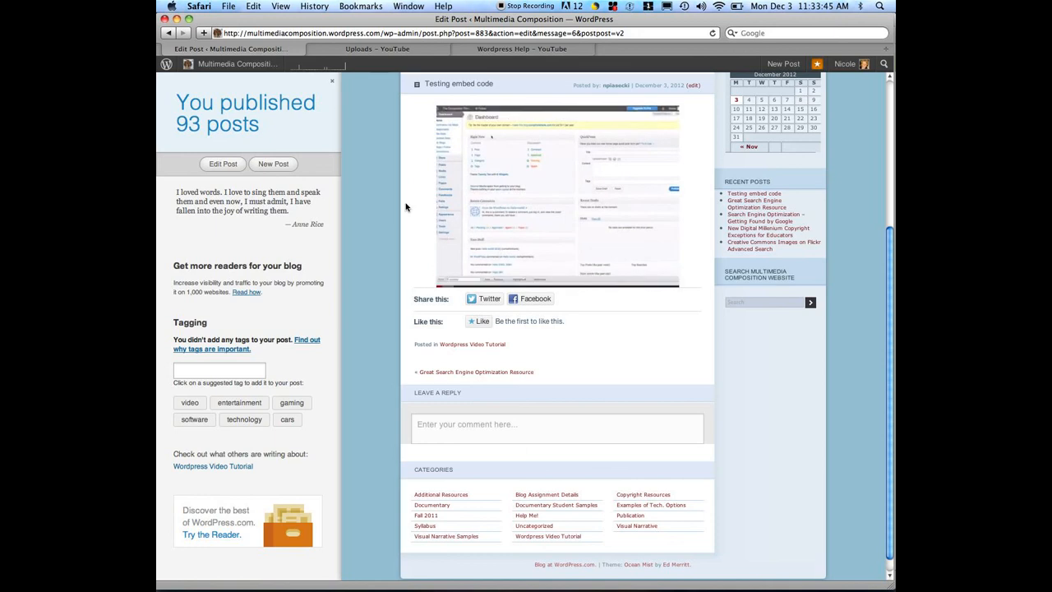
{"action": "mouse_move", "coordinate": [449, 223]}
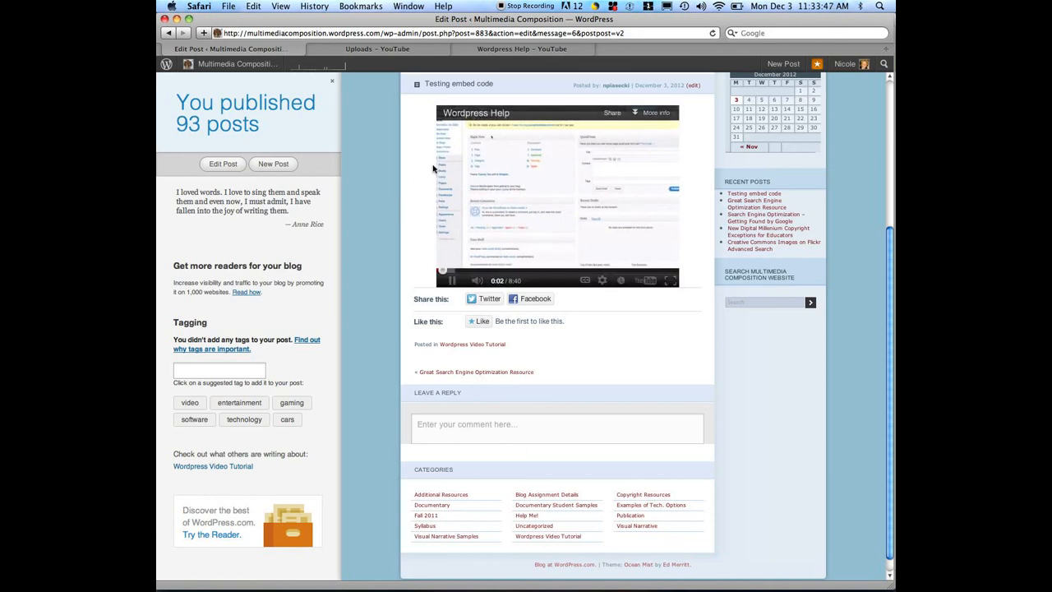